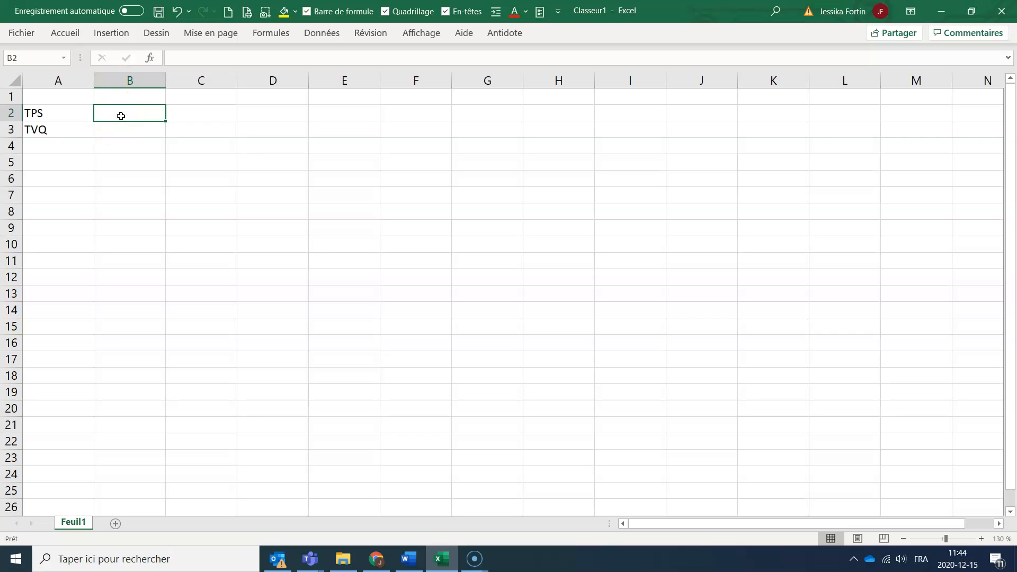
# Enter the tax rates beside their labels: 5% for TPS in B2 and 9.975% for TVQ in B3.
pyautogui.write('5%')
pyautogui.press('Return')
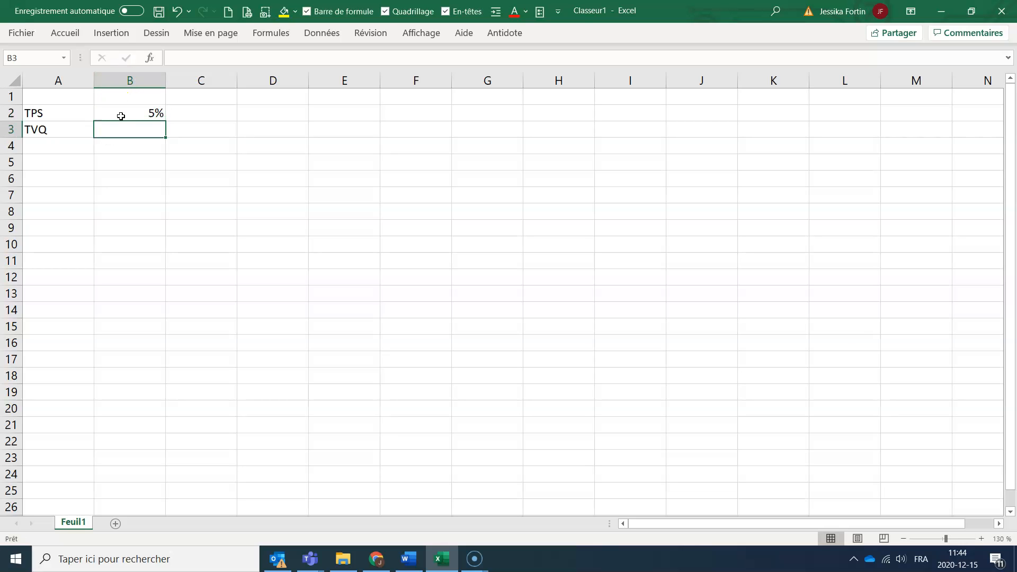
pyautogui.write('9.975')
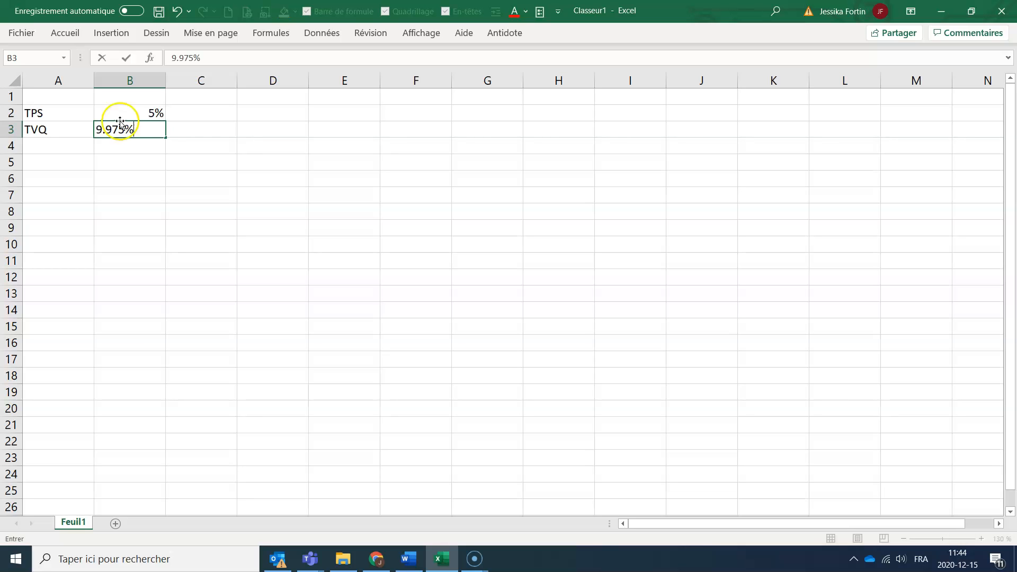
pyautogui.click(122, 148)
pyautogui.click(259, 133)
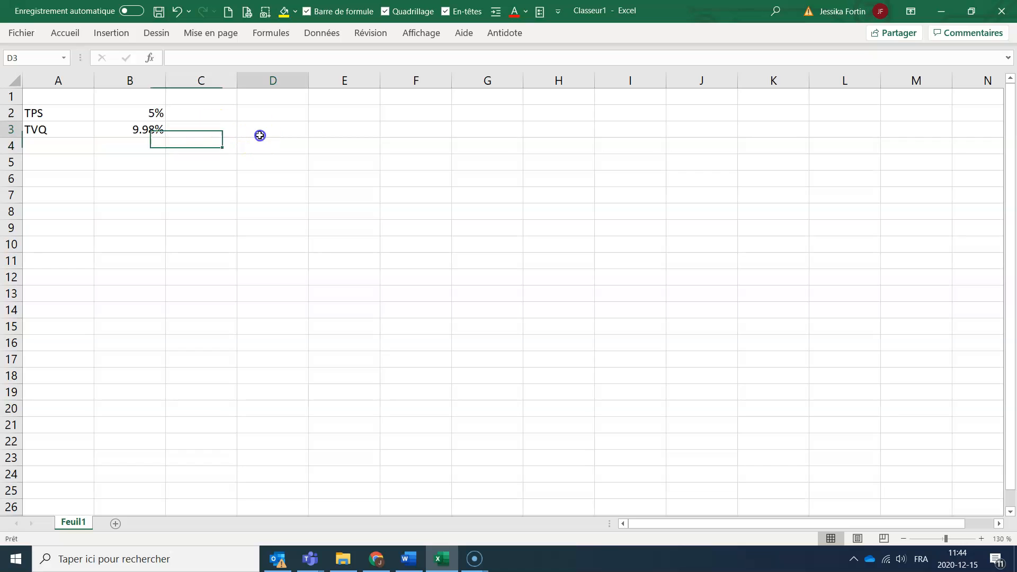
pyautogui.write('TPS 5 %')
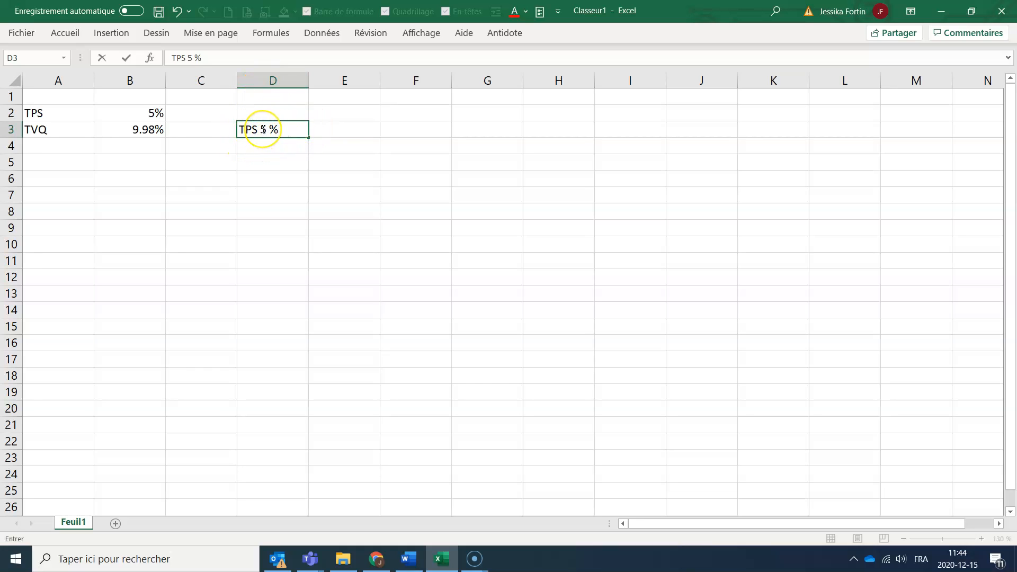
pyautogui.press('Return')
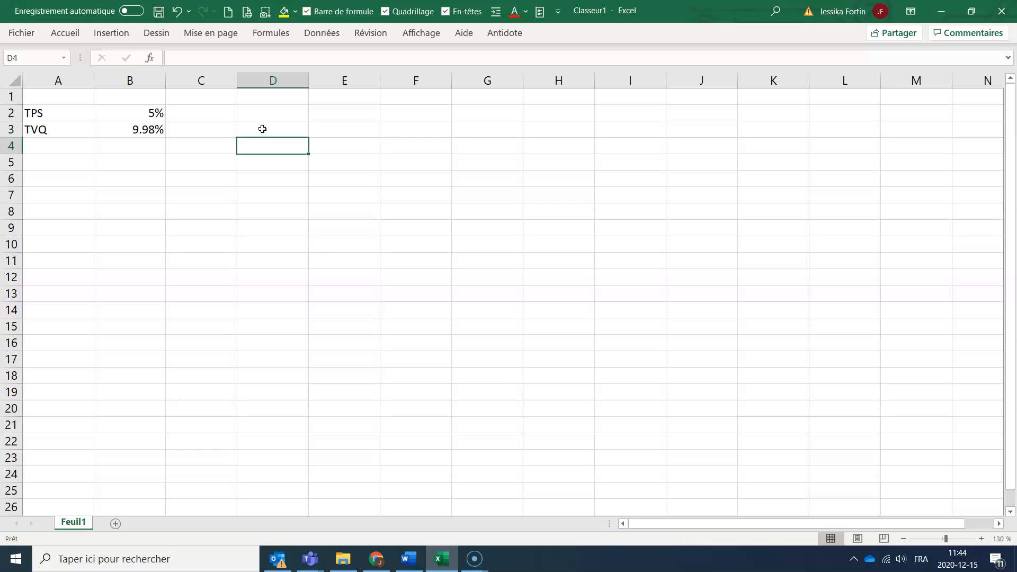
# Define the workbook-level name TPS for the rate cell B2.
pyautogui.click(144, 112)
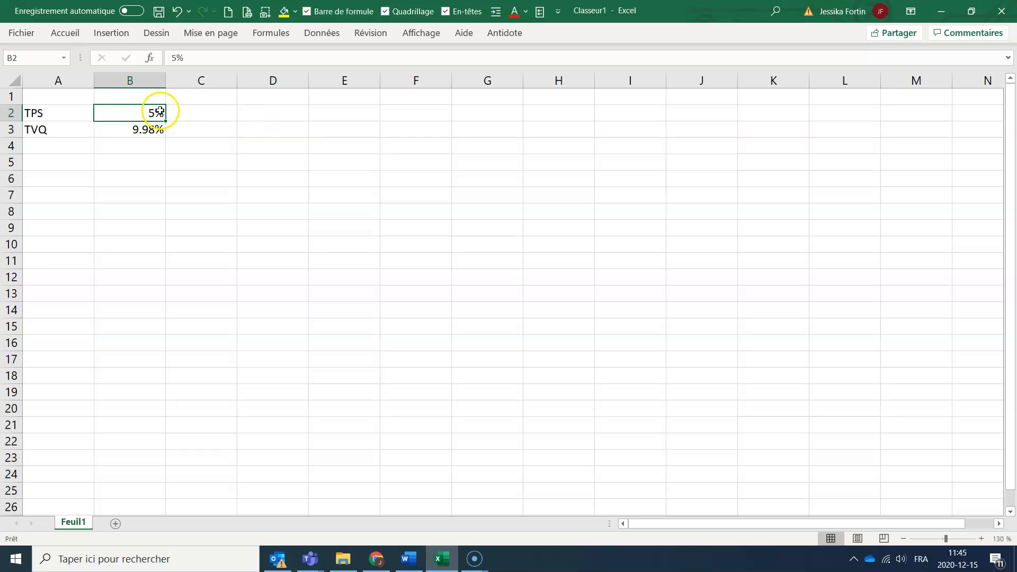
pyautogui.rightClick(122, 112)
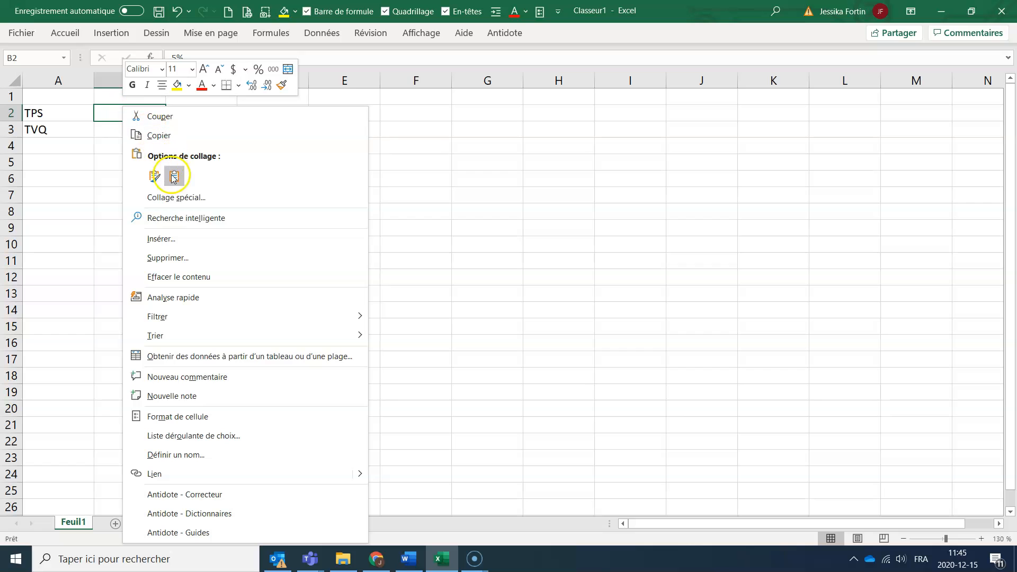
pyautogui.click(183, 455)
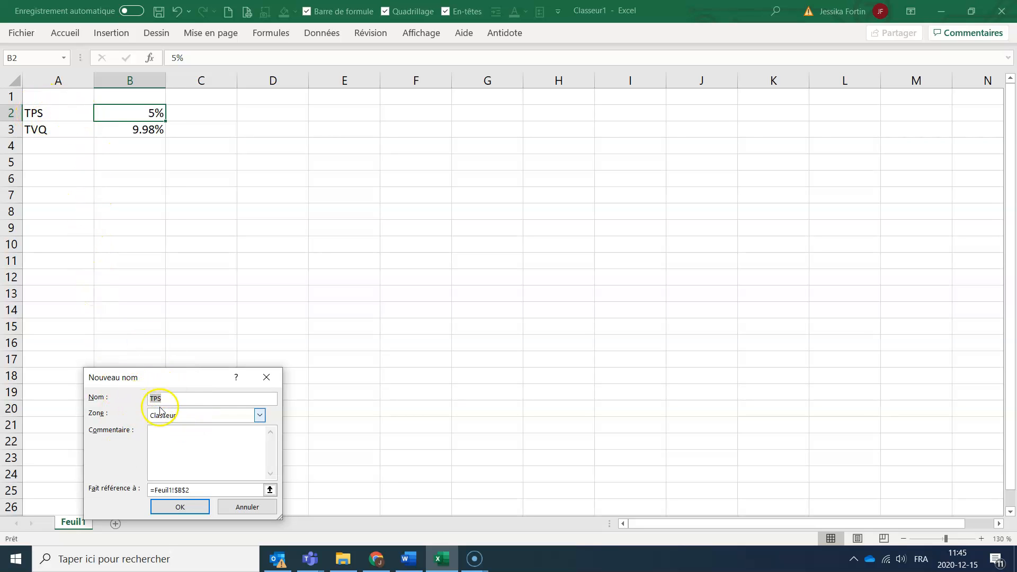
pyautogui.click(180, 507)
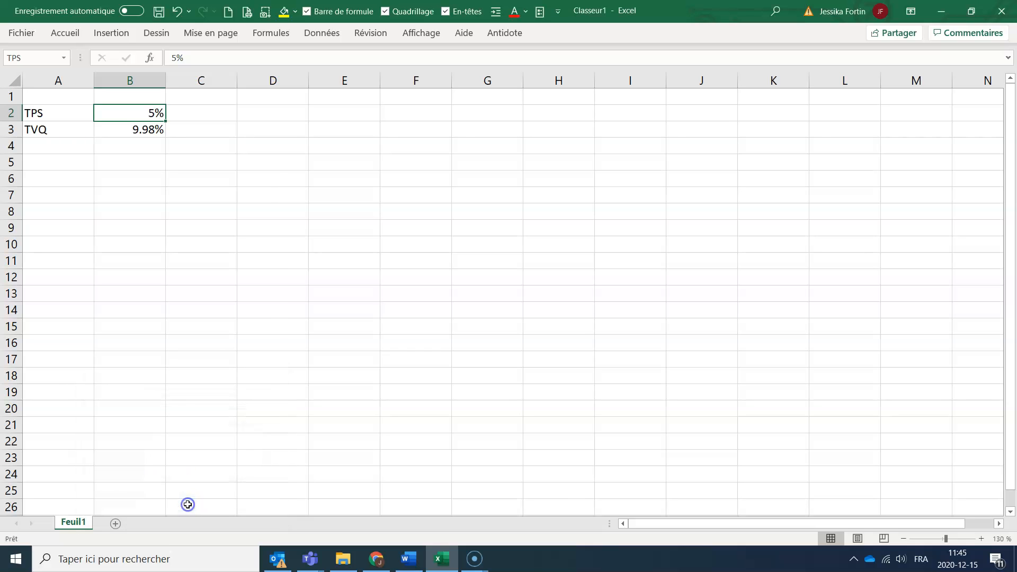
# Define the workbook-level name TVQ for the rate cell B3.
pyautogui.click(136, 124)
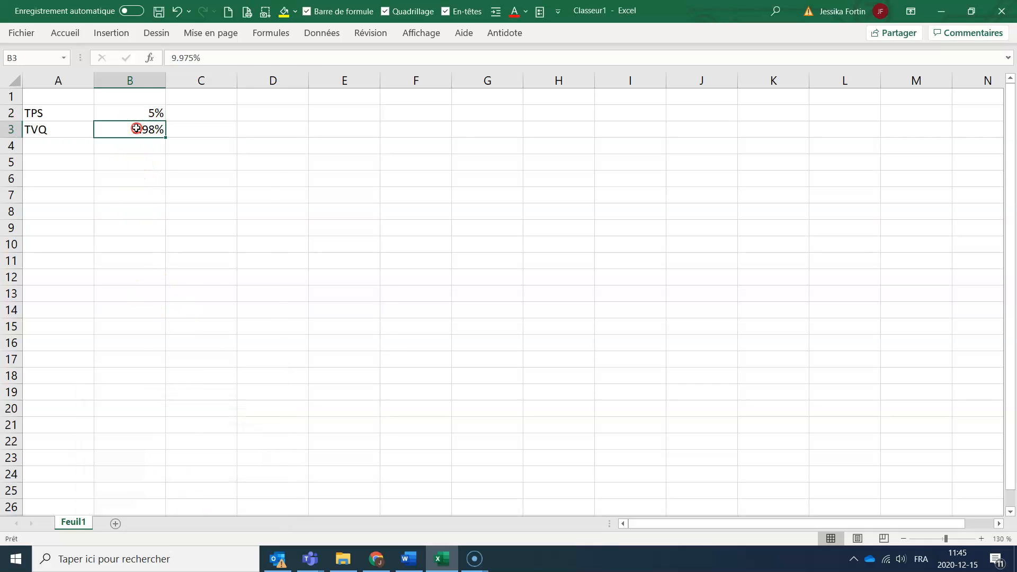
pyautogui.rightClick(136, 128)
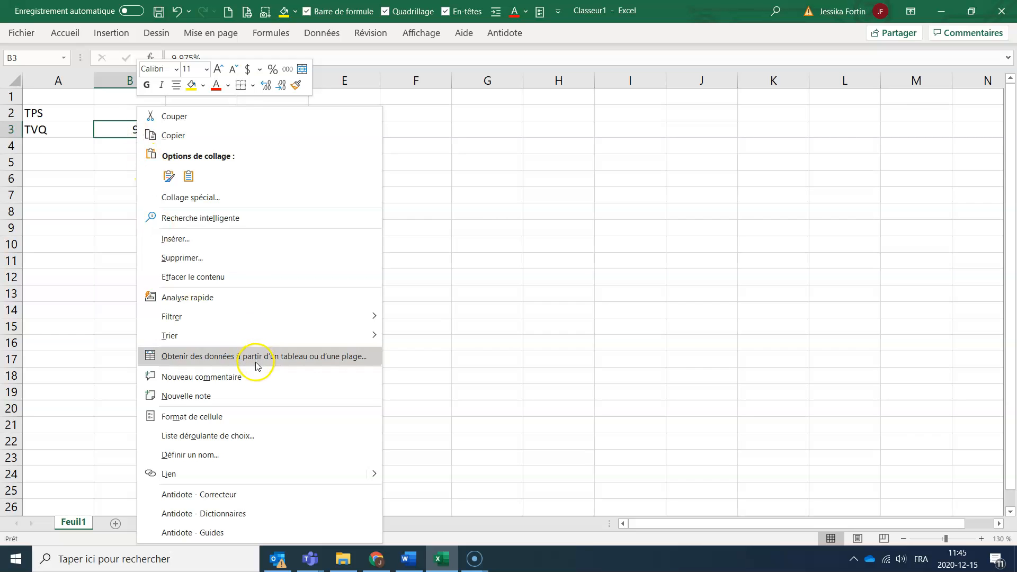
pyautogui.click(239, 453)
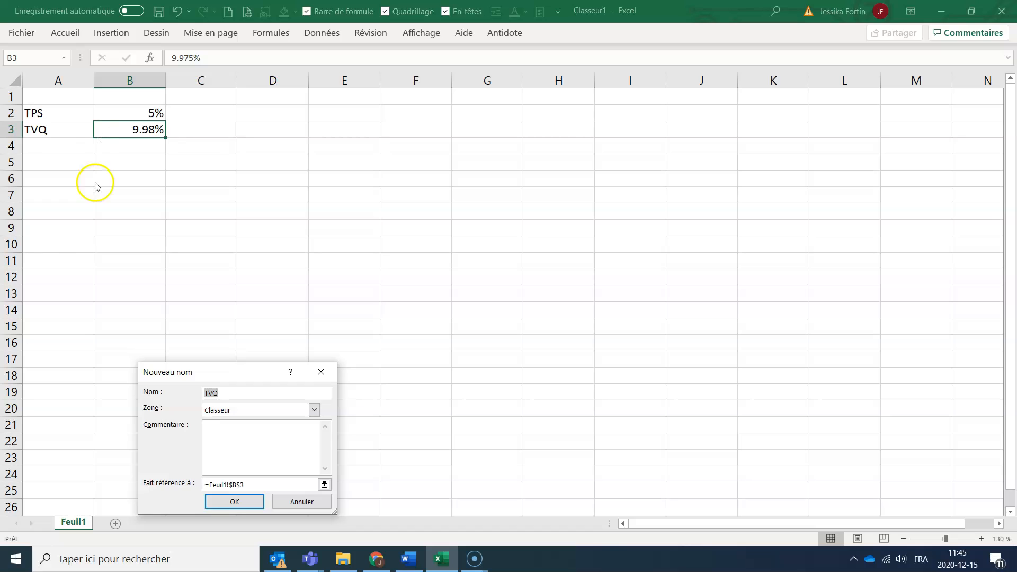
pyautogui.click(216, 502)
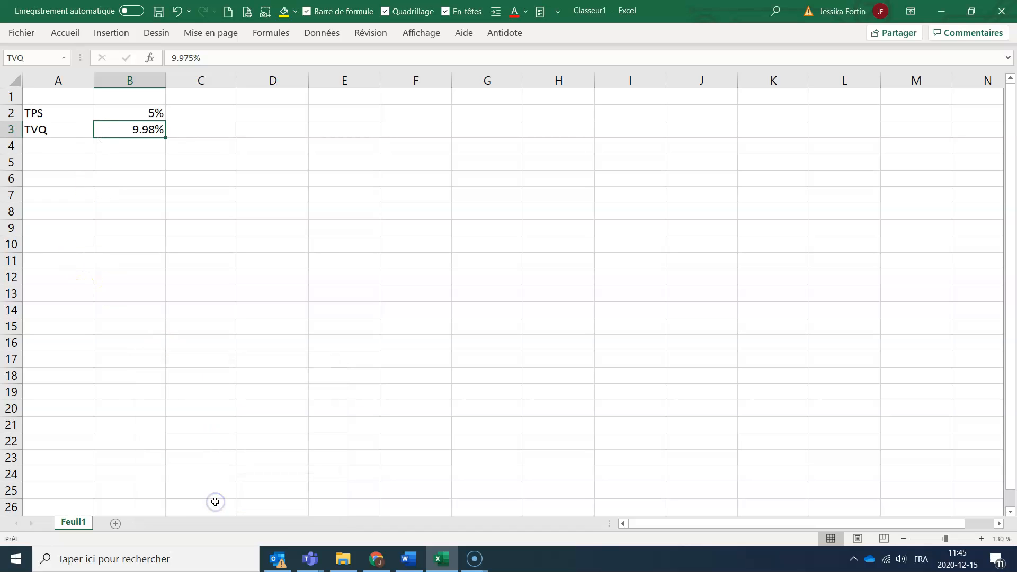
pyautogui.press('Return')
# Enter the journal headers Date, Compte, Débit and Crédit across cells A5 to D5.
pyautogui.click(69, 163)
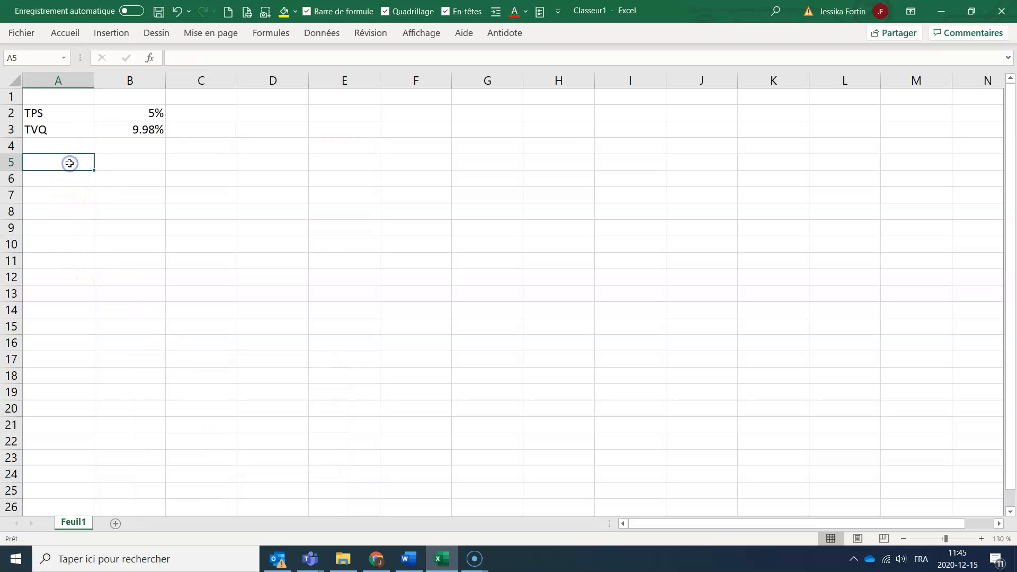
pyautogui.write('Date')
pyautogui.press('Tab')
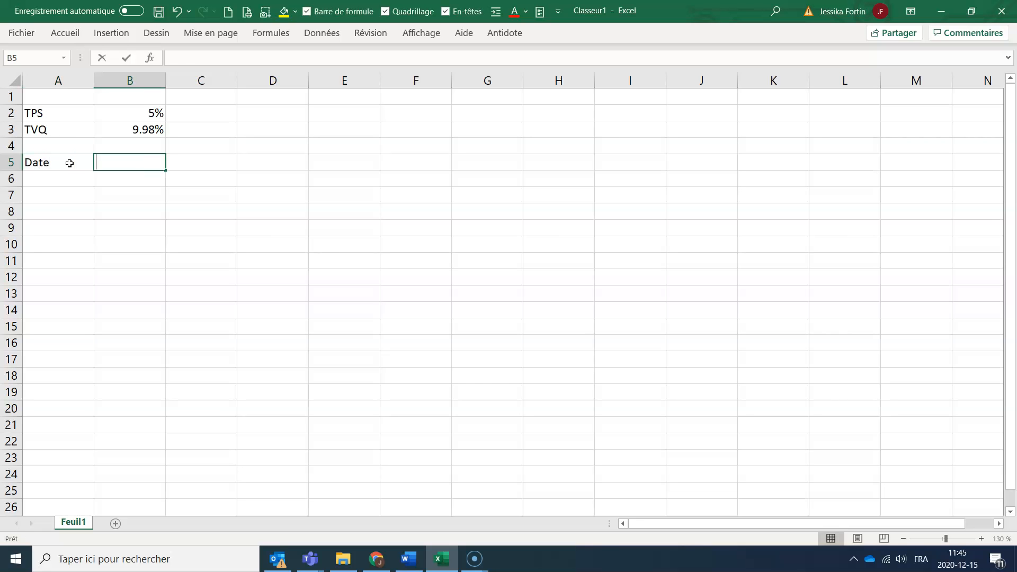
pyautogui.press('Tab')
pyautogui.write('D')
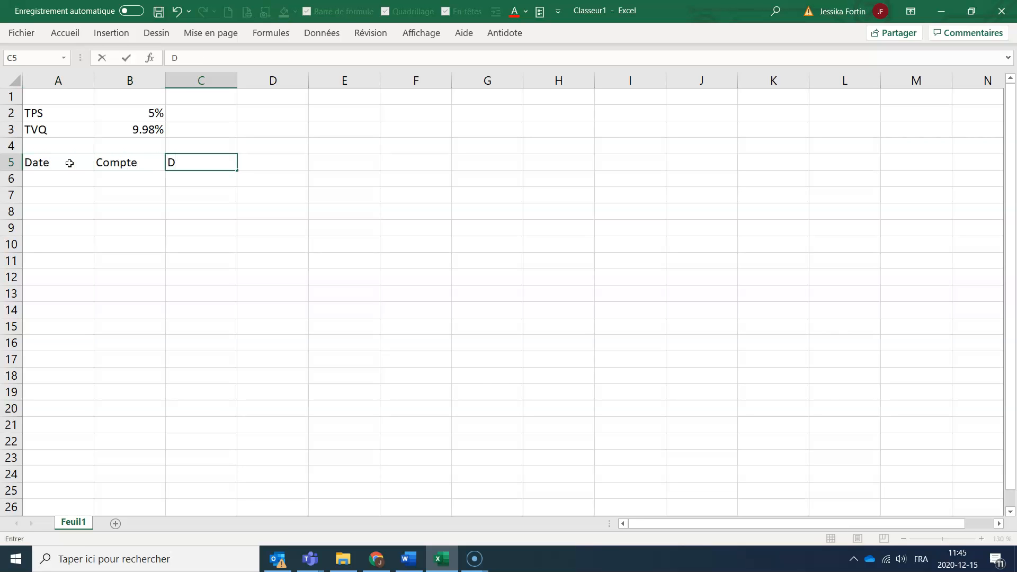
pyautogui.write('ébit')
pyautogui.press('Tab')
pyautogui.write('Crédit')
pyautogui.press('Return')
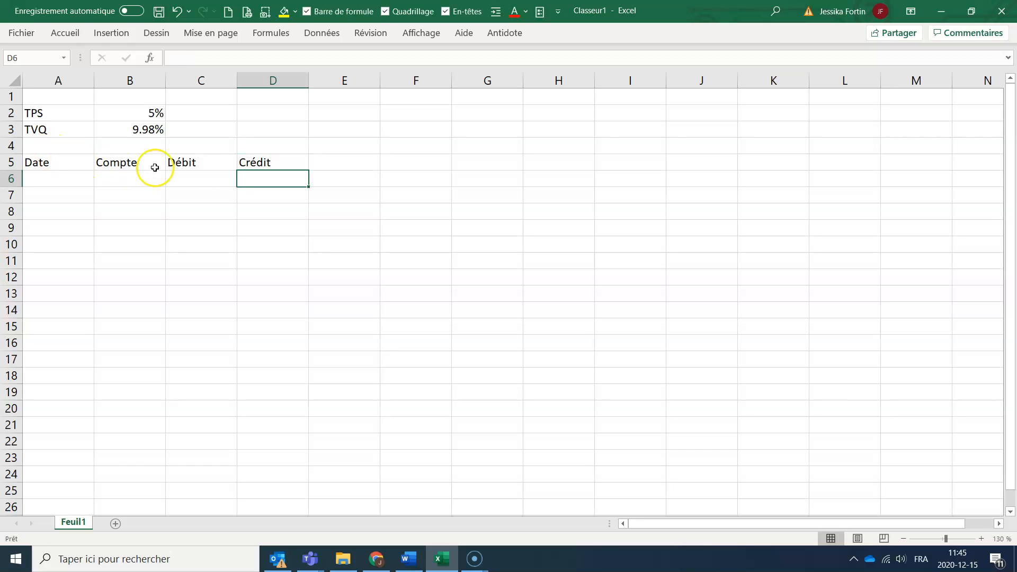
# Enter the account Achats in B7 with a debit of 100 in C7.
pyautogui.click(152, 194)
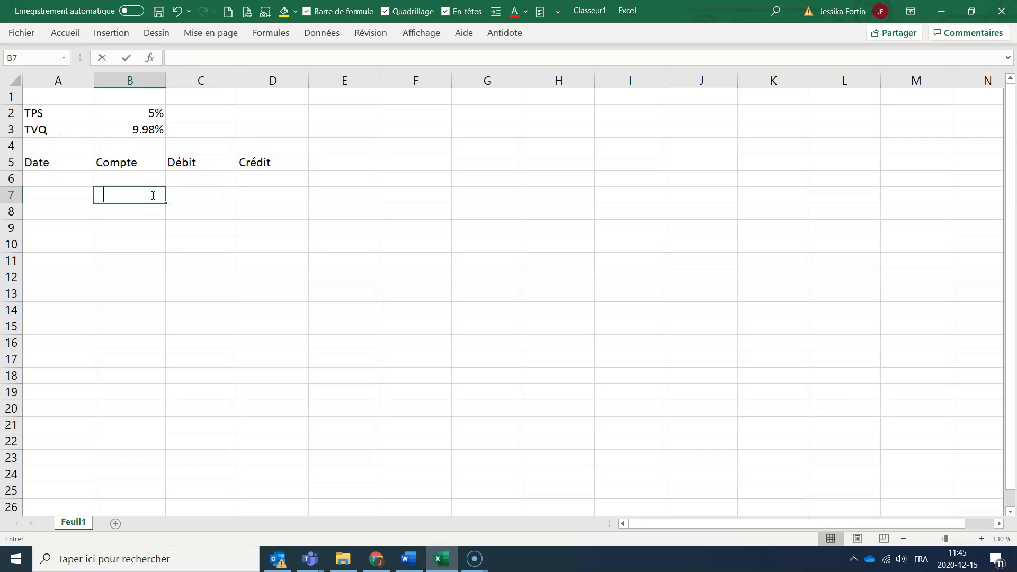
pyautogui.write('Achats')
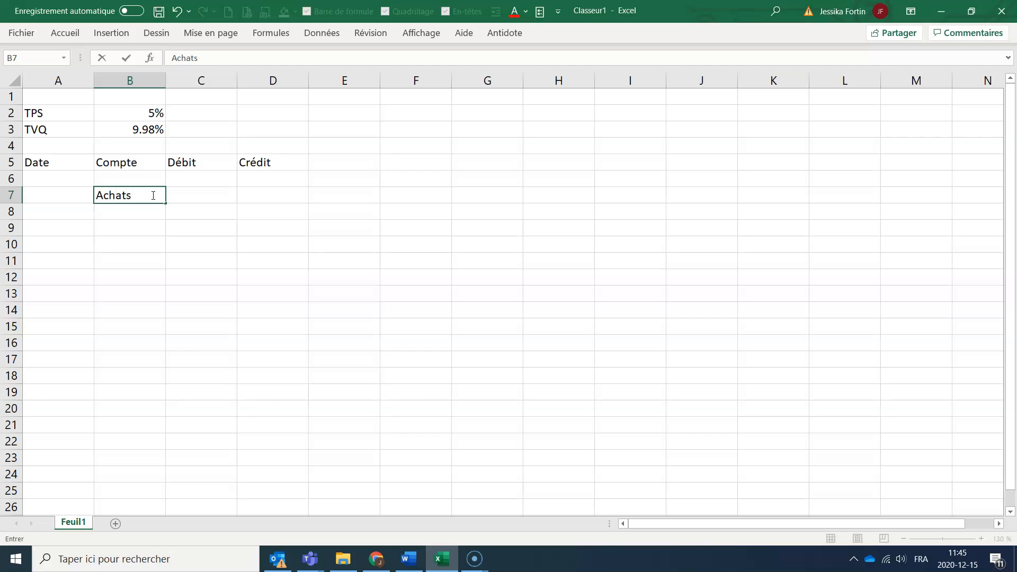
pyautogui.press('Tab')
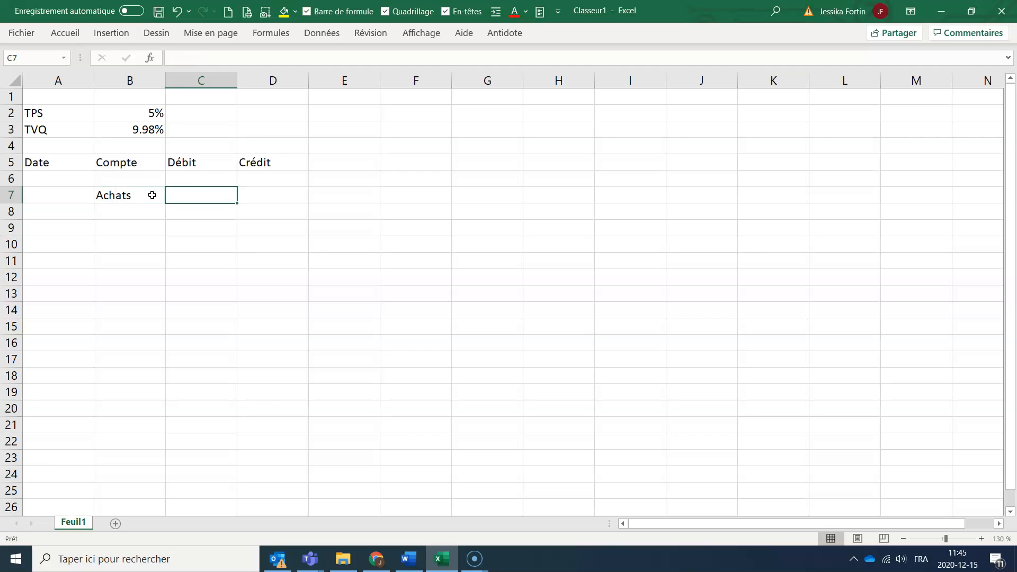
pyautogui.write('100')
pyautogui.press('Return')
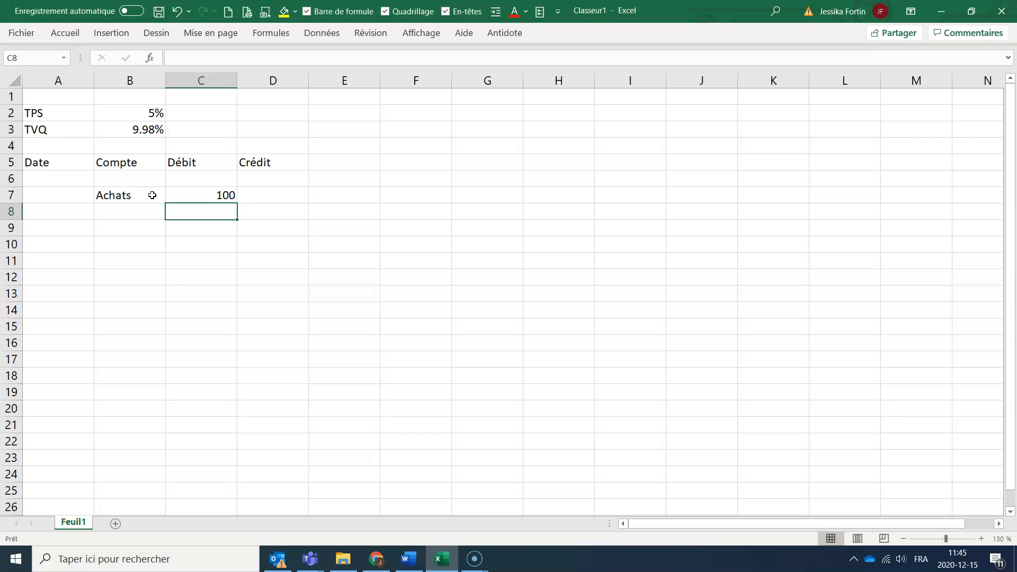
# Add the accounts TPS à recevoir in B8 and TVQ à recevoir in B9, and widen column B to fit them.
pyautogui.click(126, 212)
pyautogui.write('TPS à recevoir')
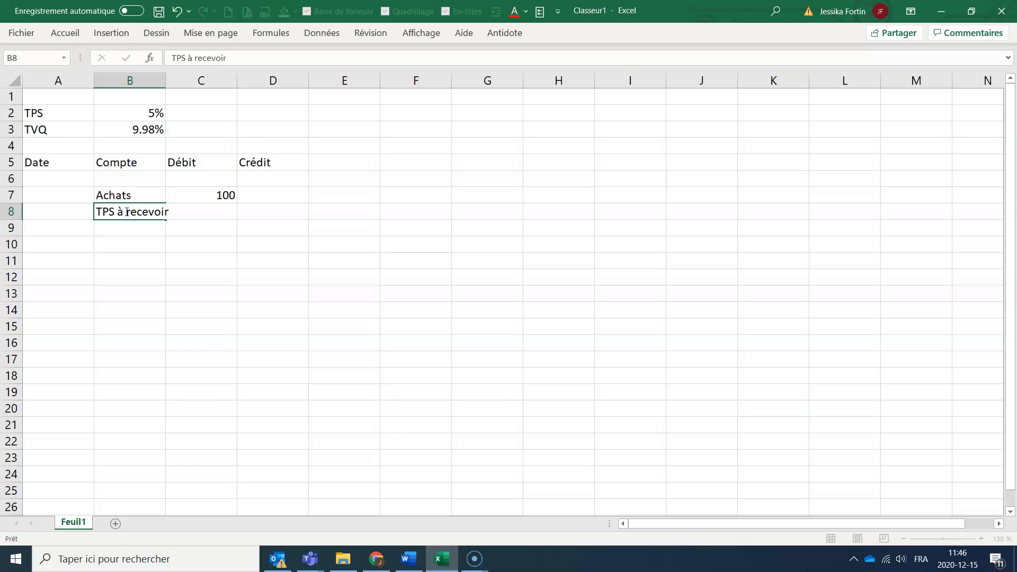
pyautogui.press('Return')
pyautogui.write('TVQ à rec')
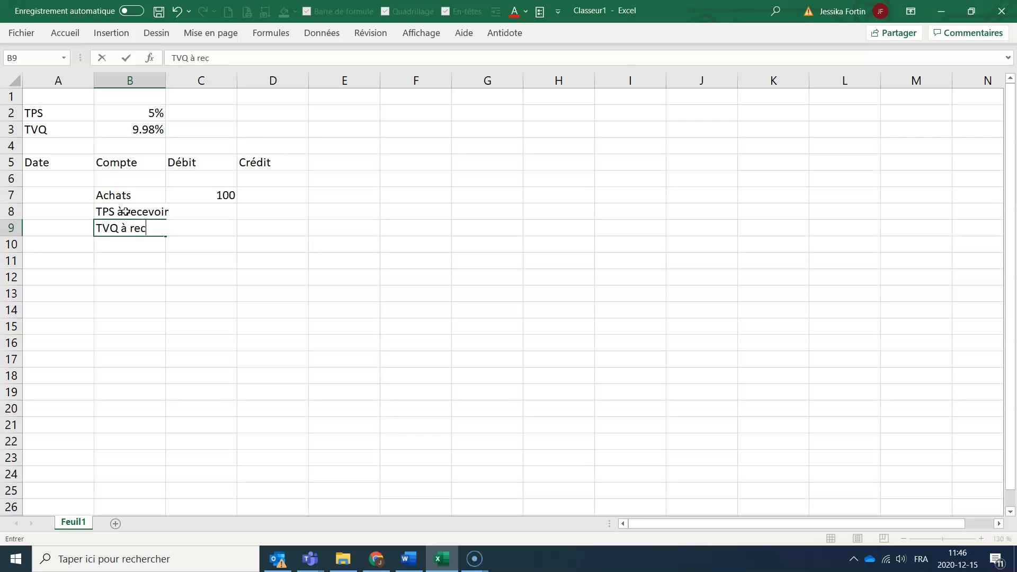
pyautogui.press('Return')
pyautogui.moveTo(169, 83); pyautogui.dragTo(192, 82)
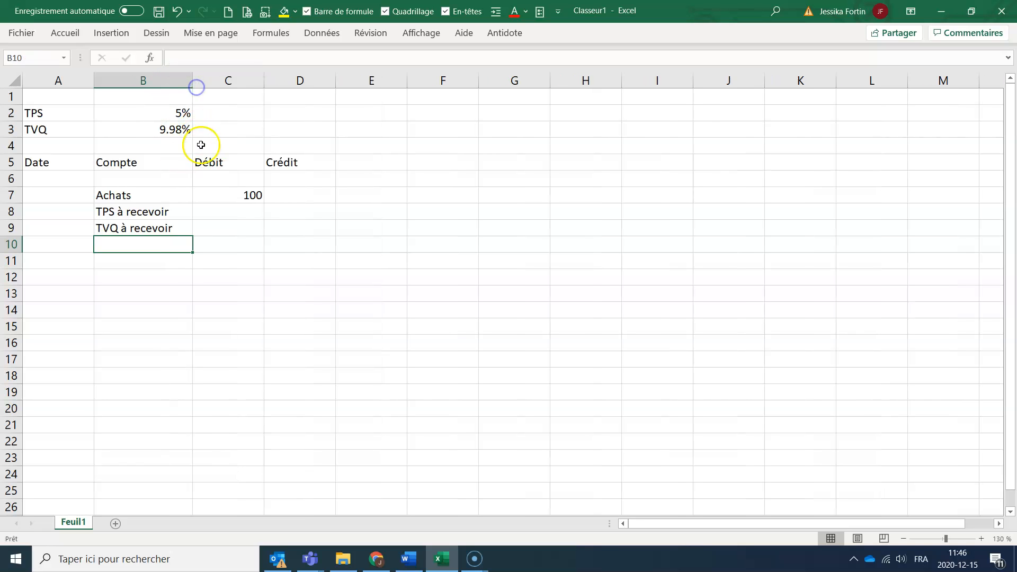
# Calculate the TPS à recevoir debit in C8 with the formula =C7*tps, using the named rate.
pyautogui.click(222, 213)
pyautogui.write('=')
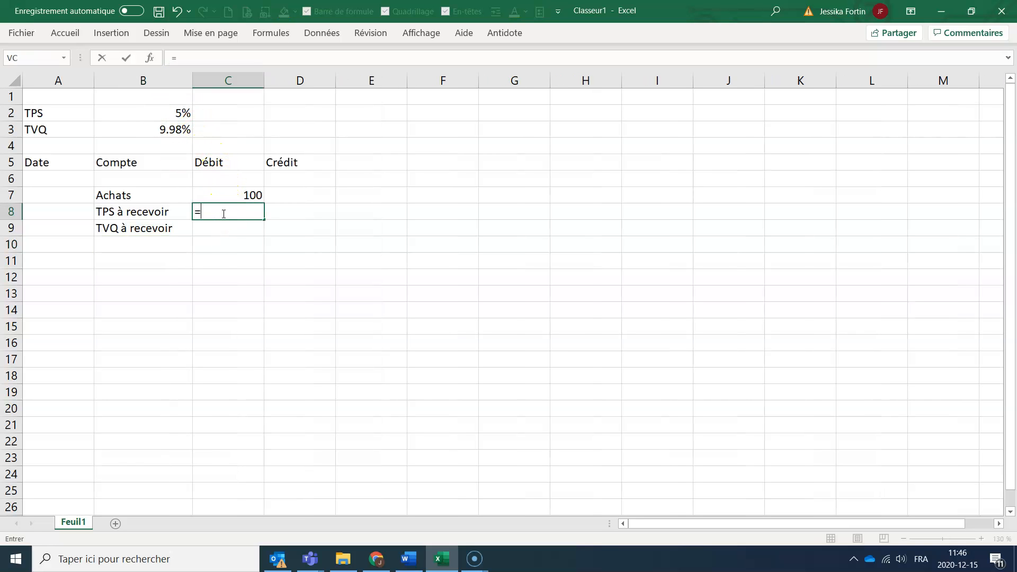
pyautogui.click(223, 196)
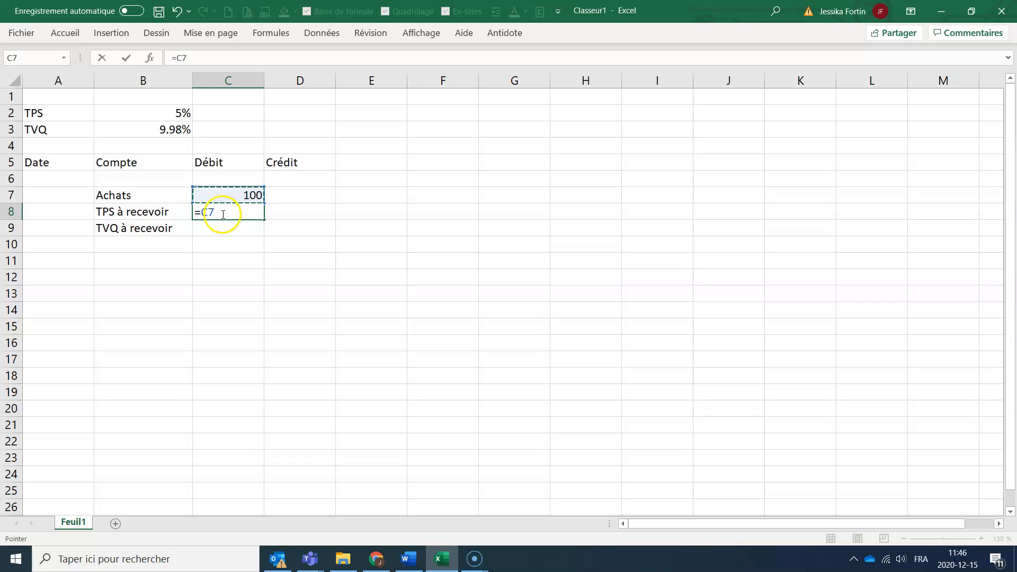
pyautogui.write('*')
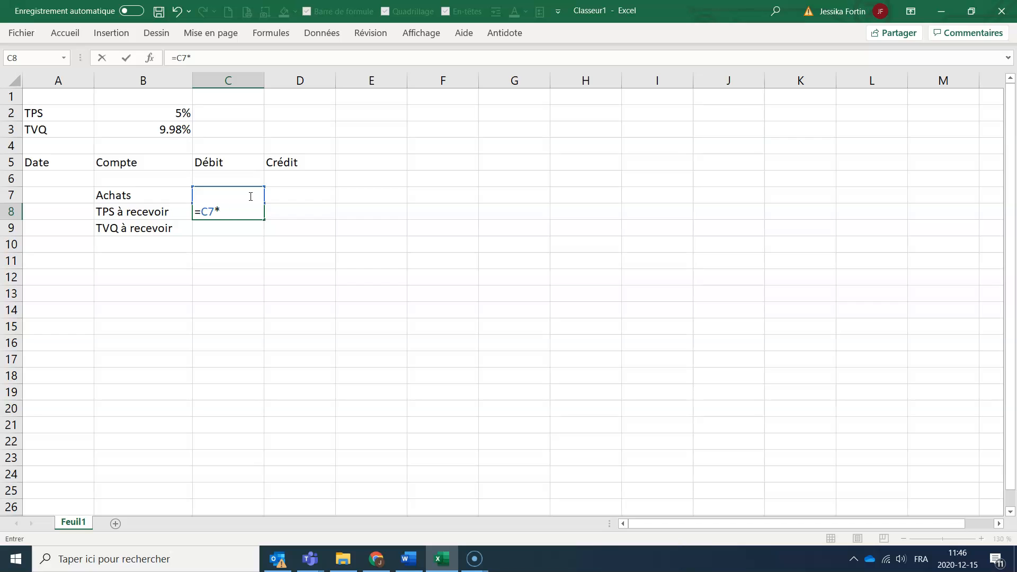
pyautogui.write('tps')
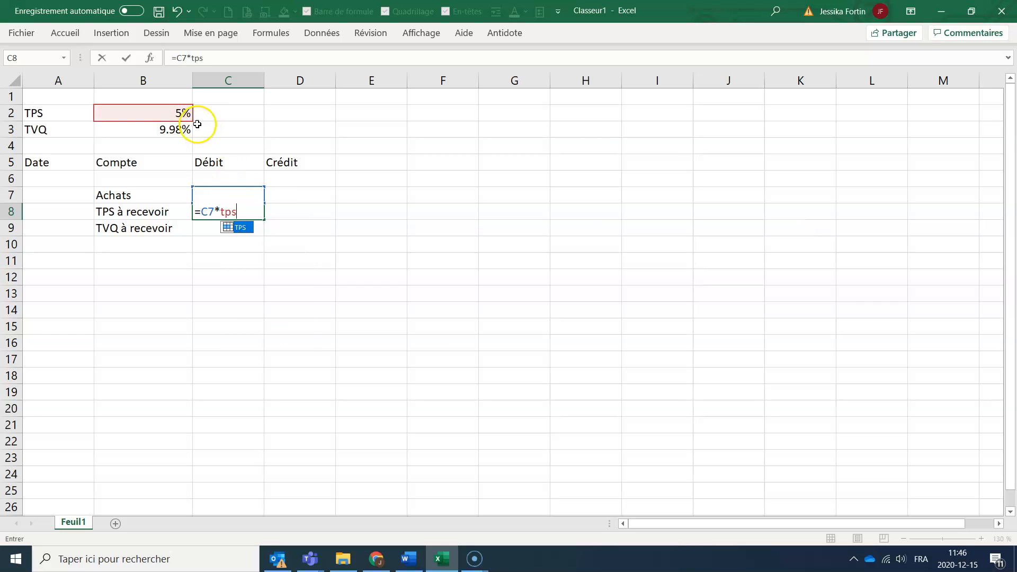
pyautogui.press('Return')
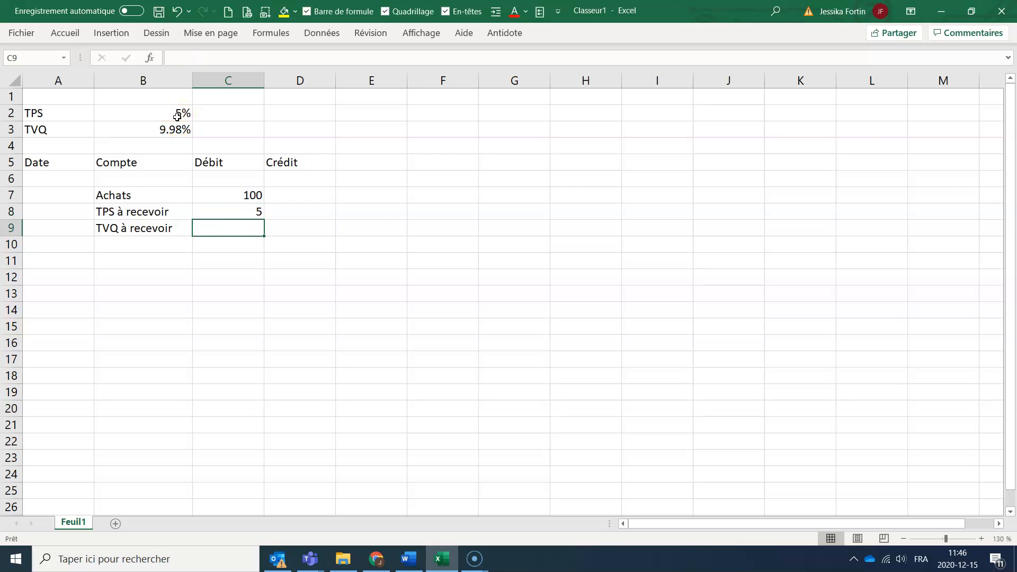
# Calculate the TVQ à recevoir debit in C9 with the formula =C7*tvq, using the named rate.
pyautogui.write('=')
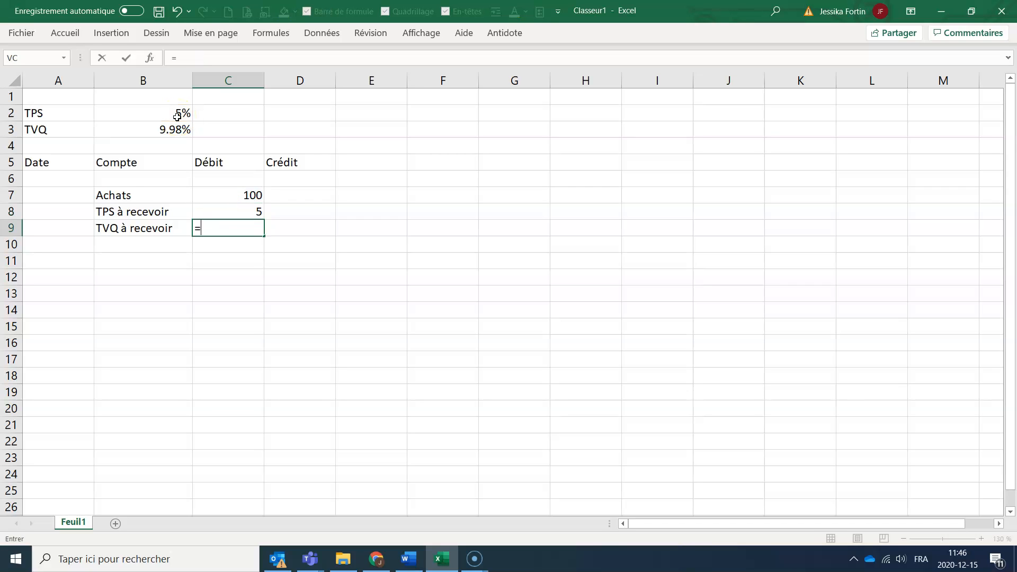
pyautogui.click(230, 198)
pyautogui.write('*tvq')
pyautogui.press('Return')
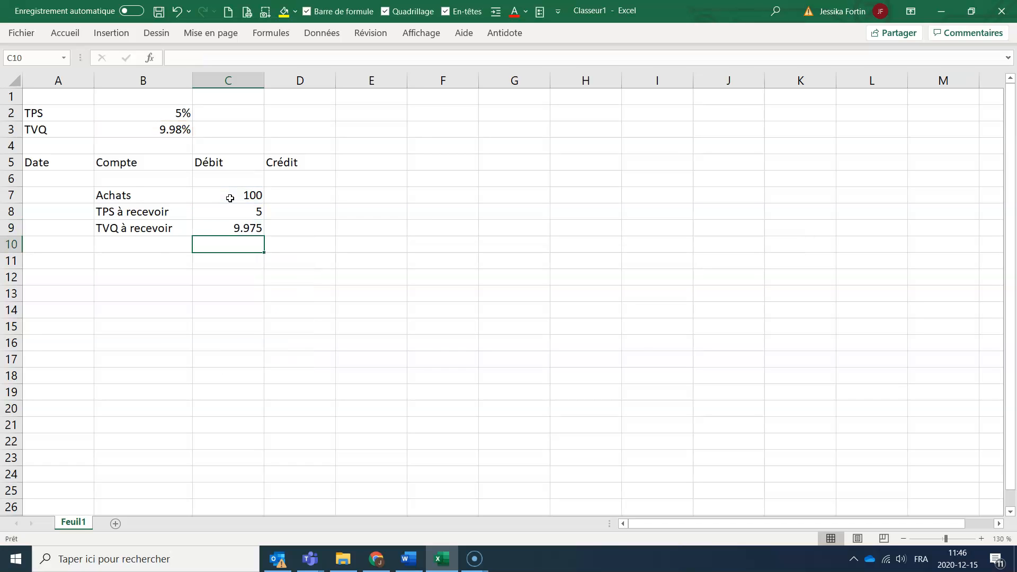
# Enter the account Banque in B10 and indent it by two levels.
pyautogui.click(155, 242)
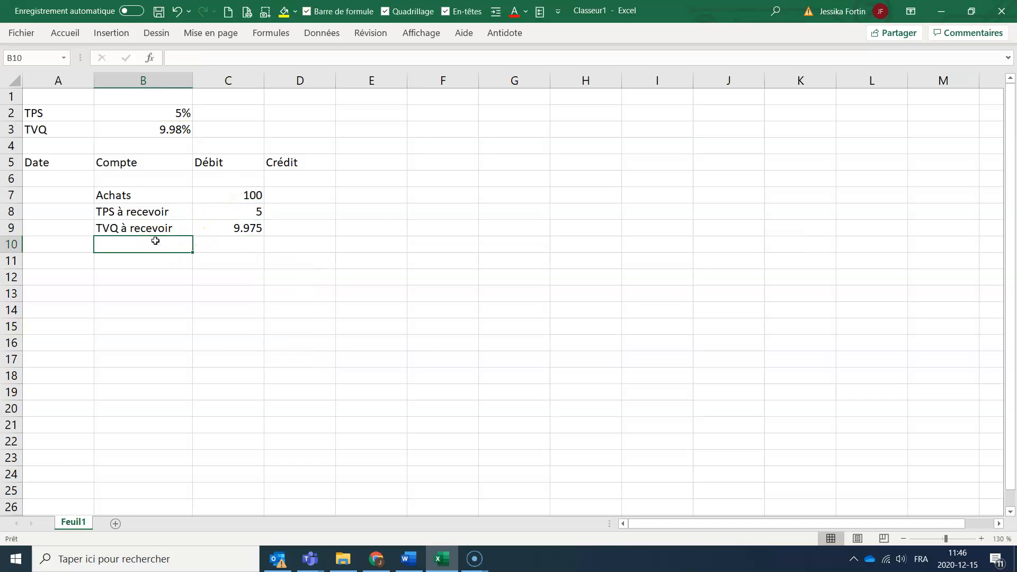
pyautogui.write('Banque')
pyautogui.press('Return')
pyautogui.click(155, 241)
pyautogui.click(67, 34)
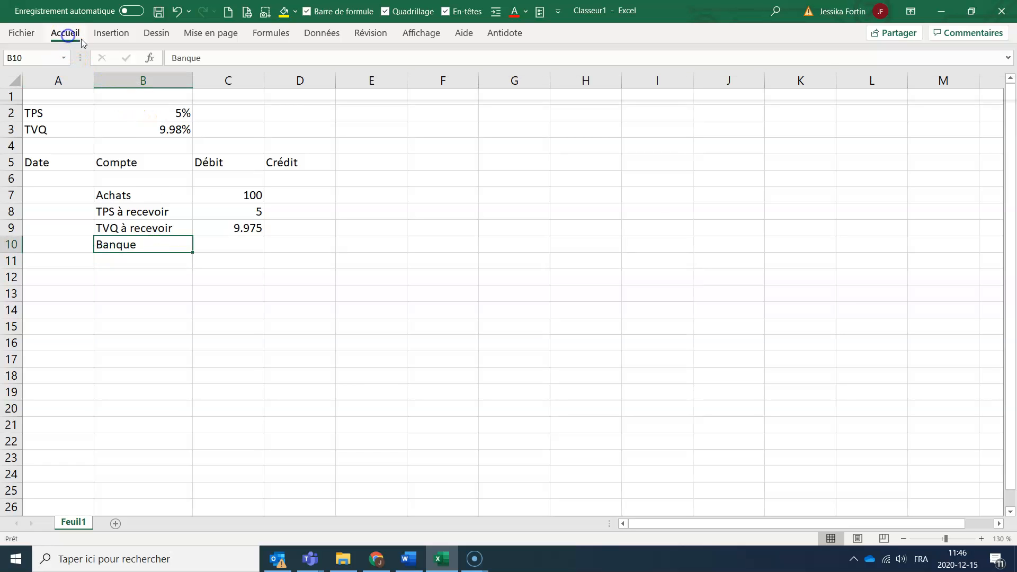
pyautogui.click(287, 80)
pyautogui.click(287, 79)
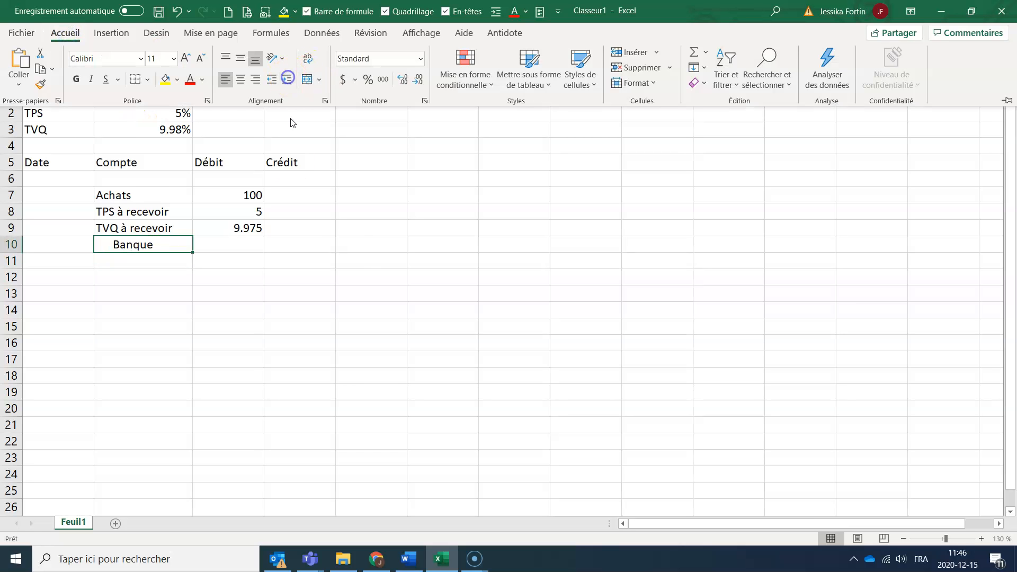
# Calculate the Banque credit in D10 with the formula =somme(C7:C9).
pyautogui.click(326, 242)
pyautogui.click(323, 240)
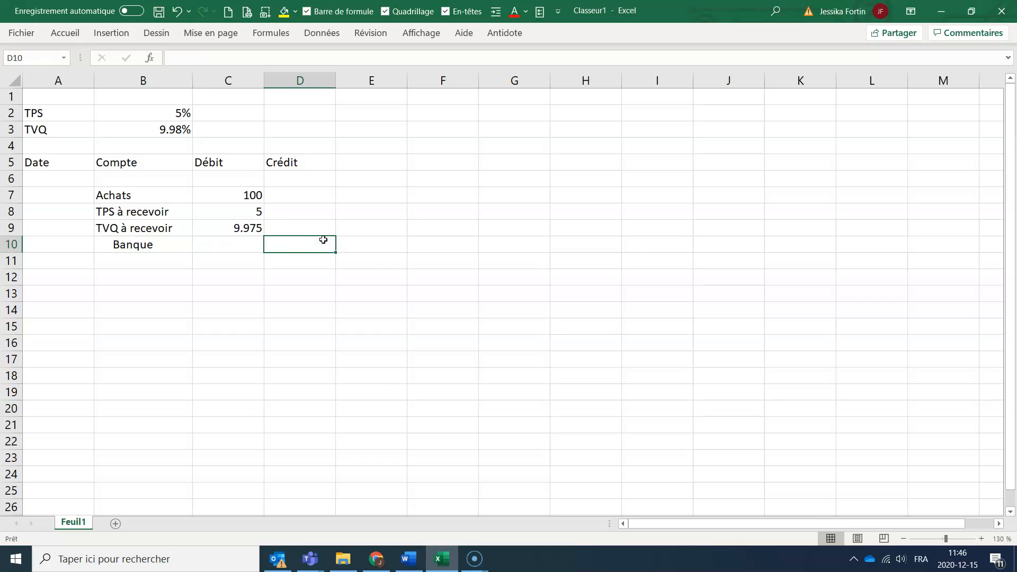
pyautogui.write('=somme(')
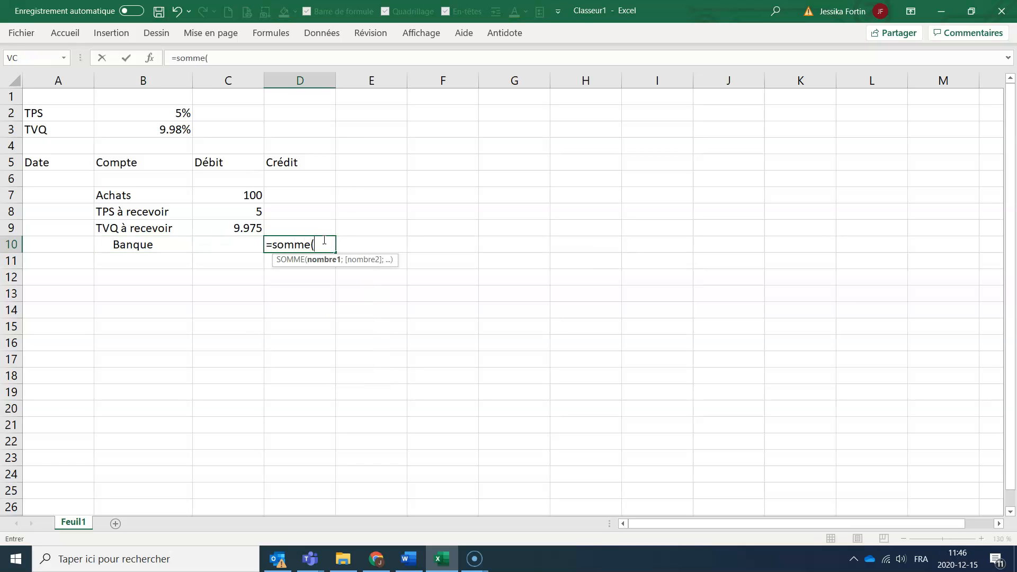
pyautogui.moveTo(227, 192); pyautogui.dragTo(222, 225)
pyautogui.write(')')
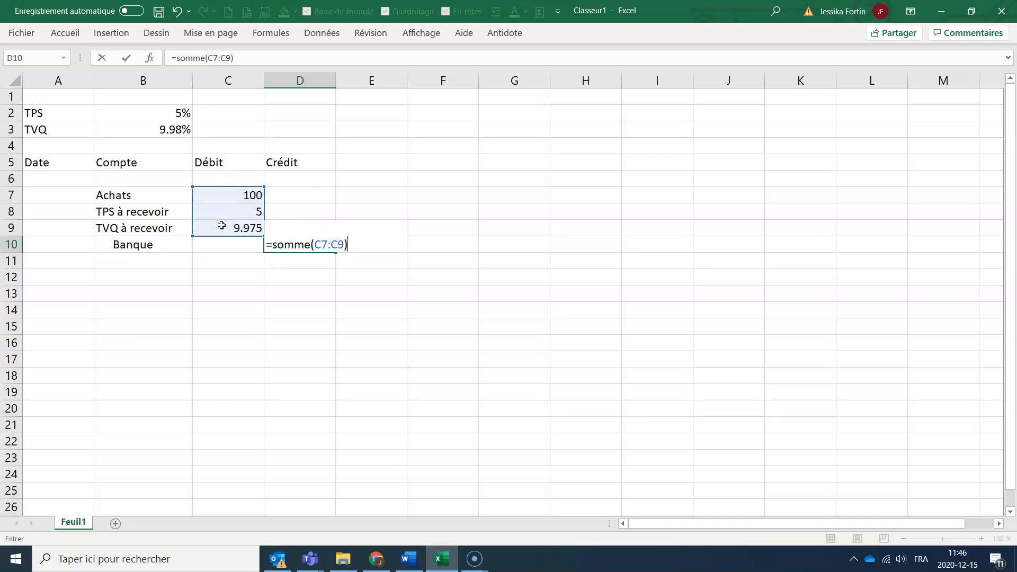
pyautogui.press('Return')
# Apply the thousands-separator number format with two decimals to the entry's amounts in C7:D10.
pyautogui.moveTo(217, 194); pyautogui.dragTo(281, 237)
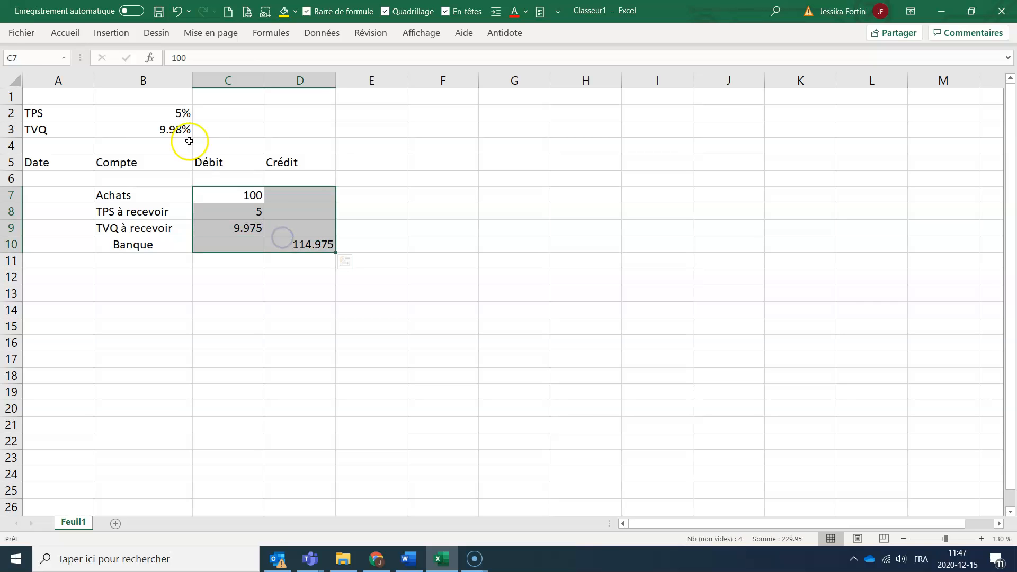
pyautogui.click(66, 33)
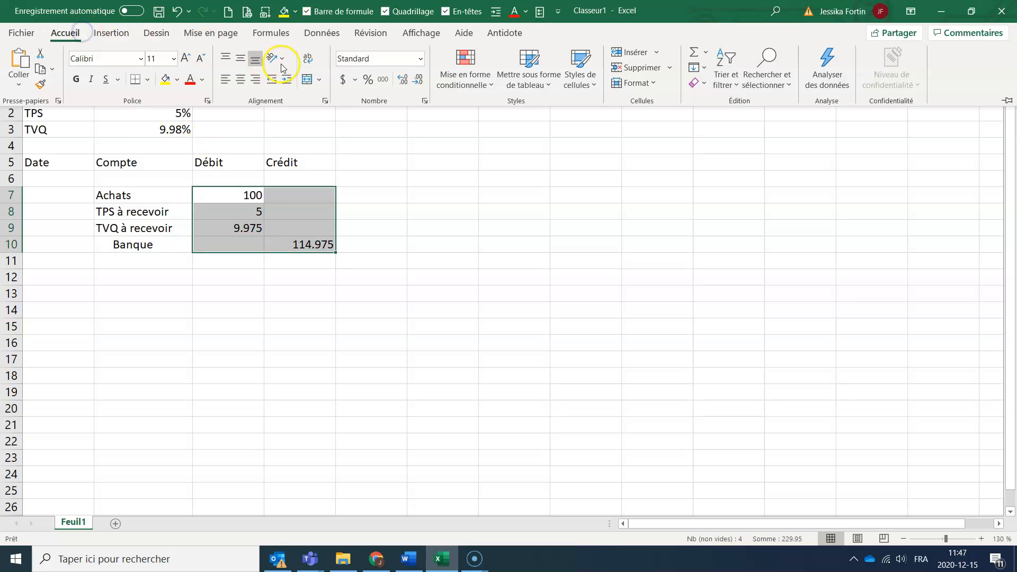
pyautogui.click(386, 82)
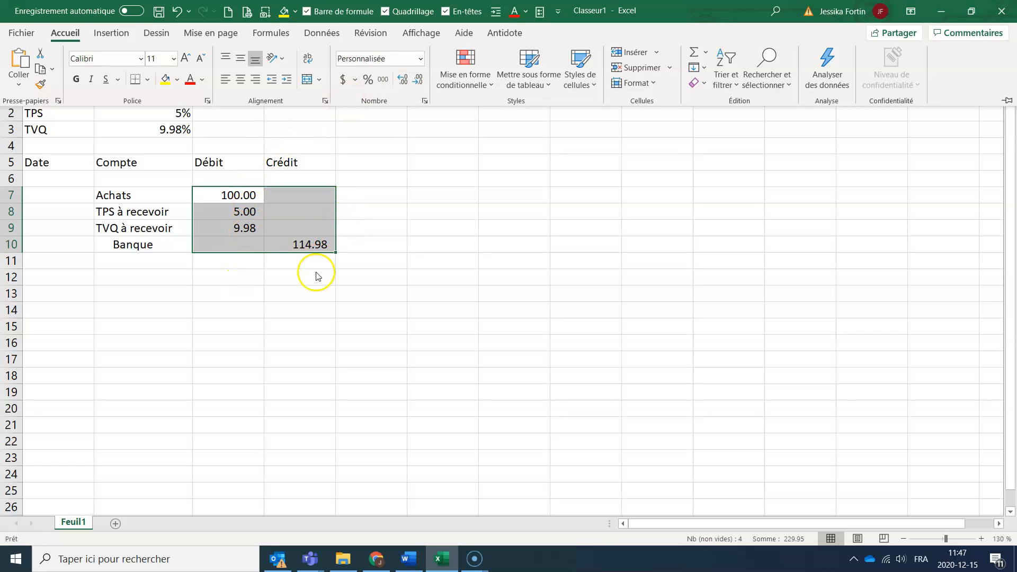
pyautogui.click(222, 271)
pyautogui.click(219, 272)
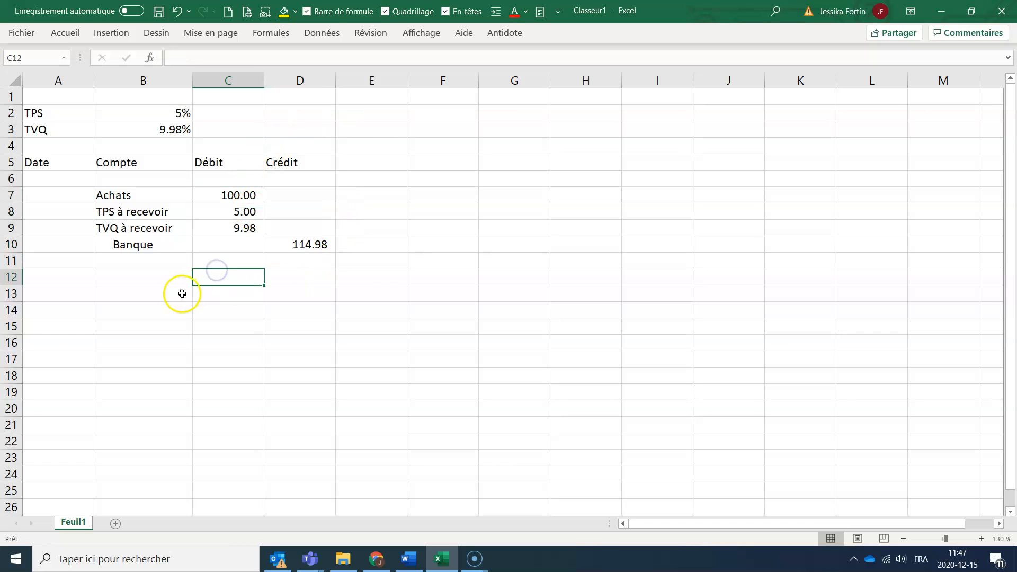
# Copy the journal entry in A7:D10 and paste it starting at A14.
pyautogui.moveTo(74, 195); pyautogui.dragTo(260, 254)
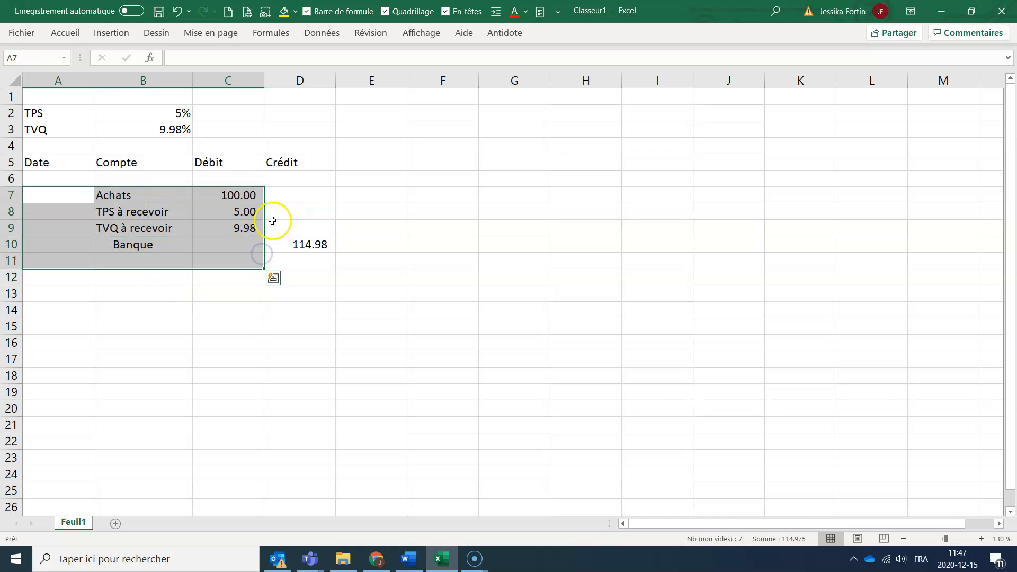
pyautogui.moveTo(80, 195); pyautogui.dragTo(292, 240)
pyautogui.hotkey('ctrl', 'c')
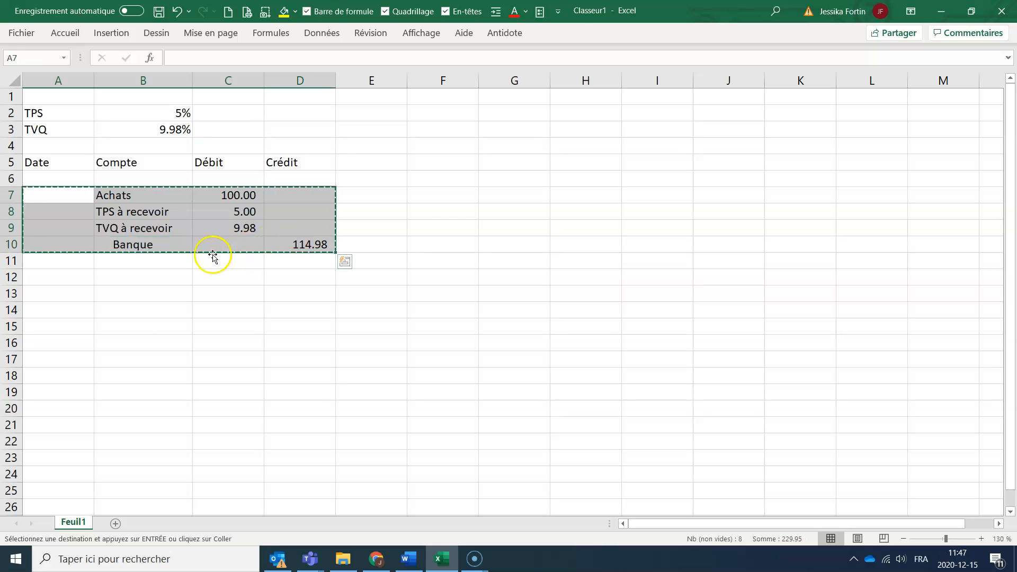
pyautogui.click(58, 308)
pyautogui.hotkey('ctrl', 'v')
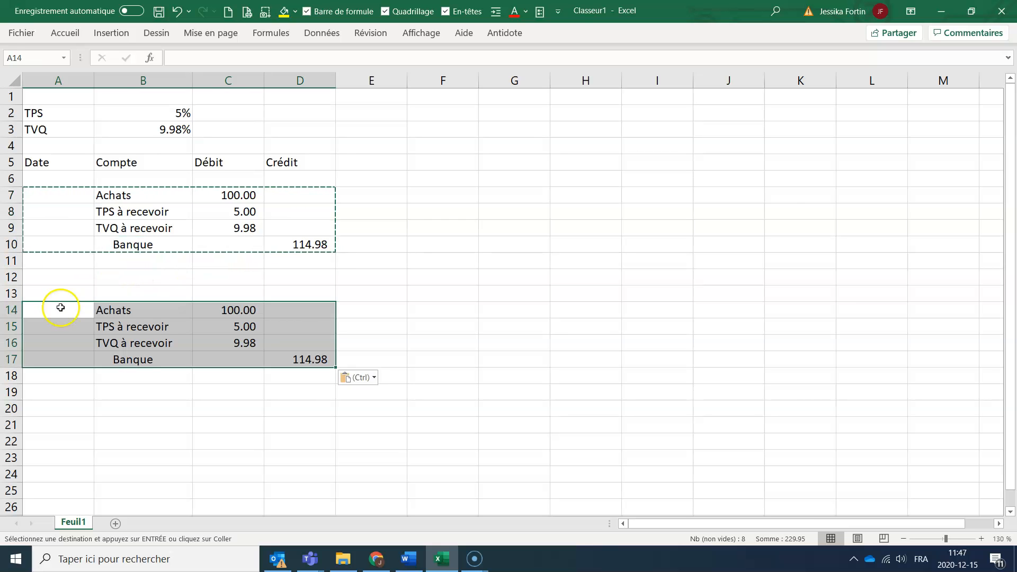
# Change the copied entry's first account in B14 to Électricité and its debit in C14 to 400.
pyautogui.click(118, 309)
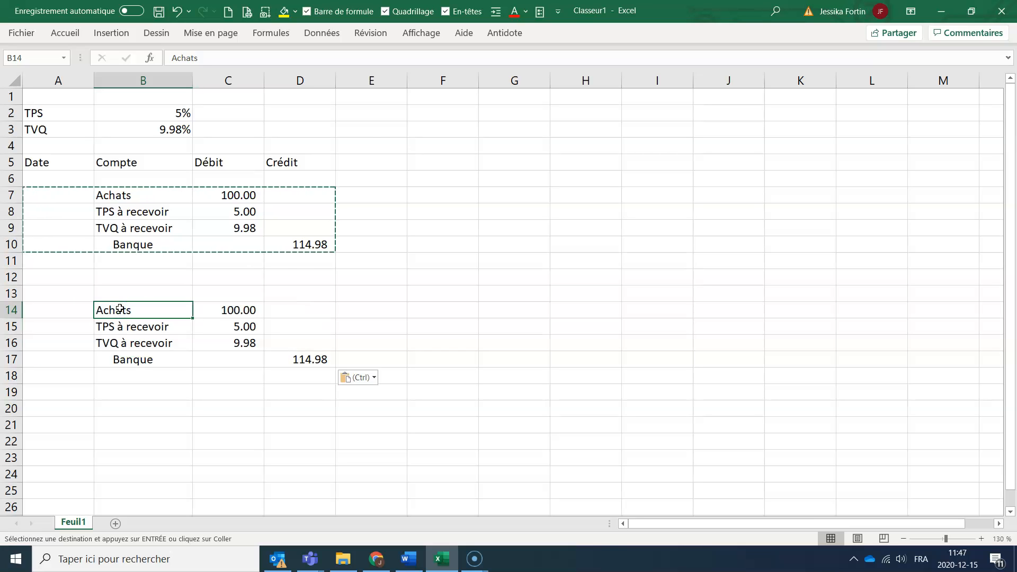
pyautogui.write('Électricité')
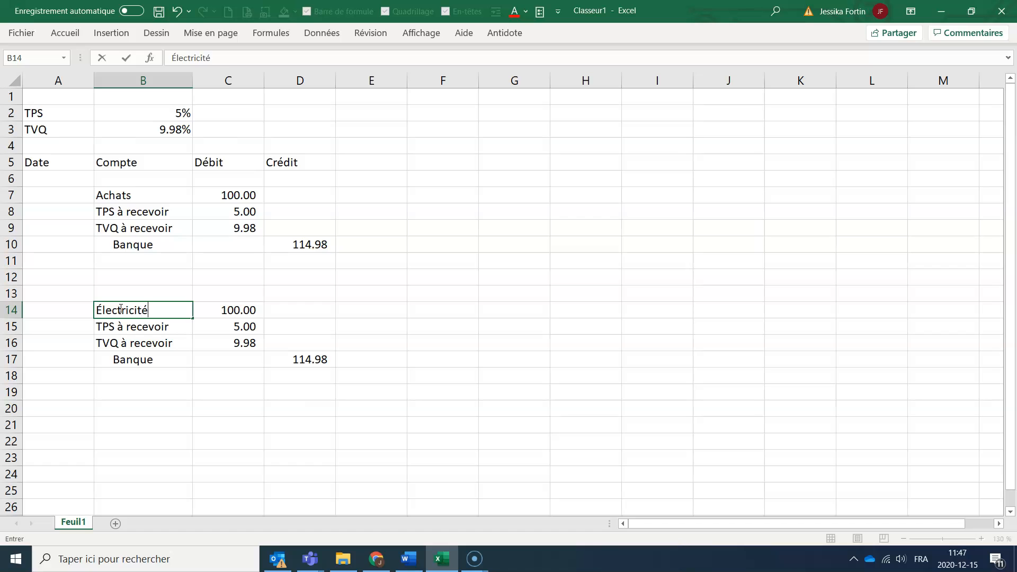
pyautogui.press('Return')
pyautogui.press('Up')
pyautogui.press('Right')
pyautogui.write('400')
pyautogui.press('Return')
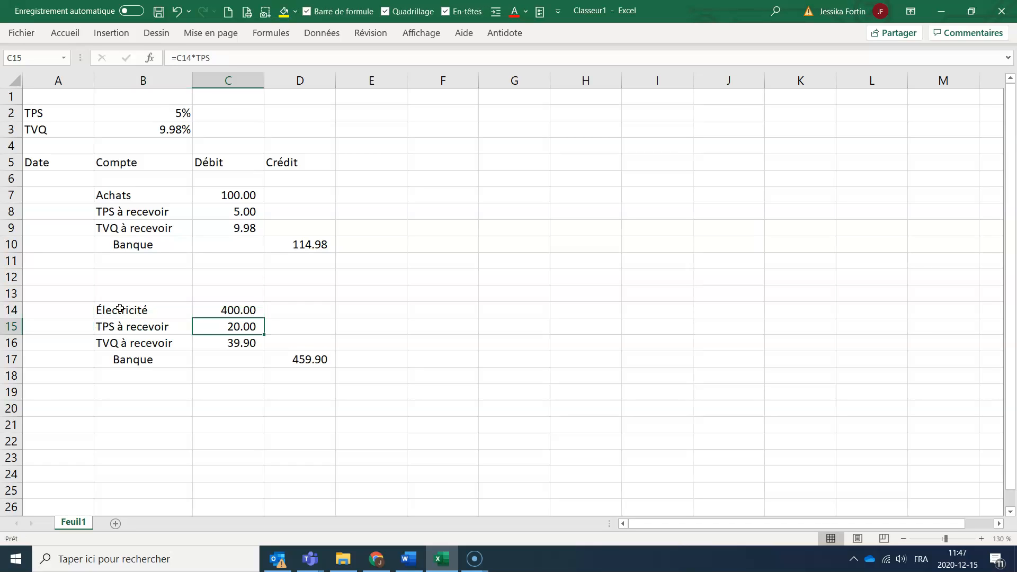
# Inspect the TPS à recevoir formula in C15 to check which cells it references.
pyautogui.click(239, 330)
pyautogui.doubleClick(238, 329)
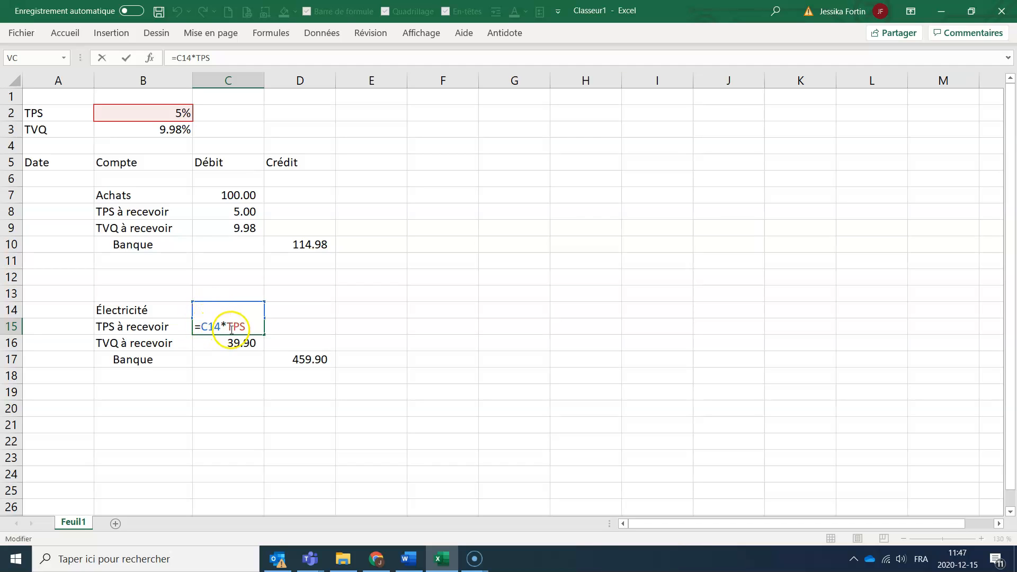
pyautogui.press('Return')
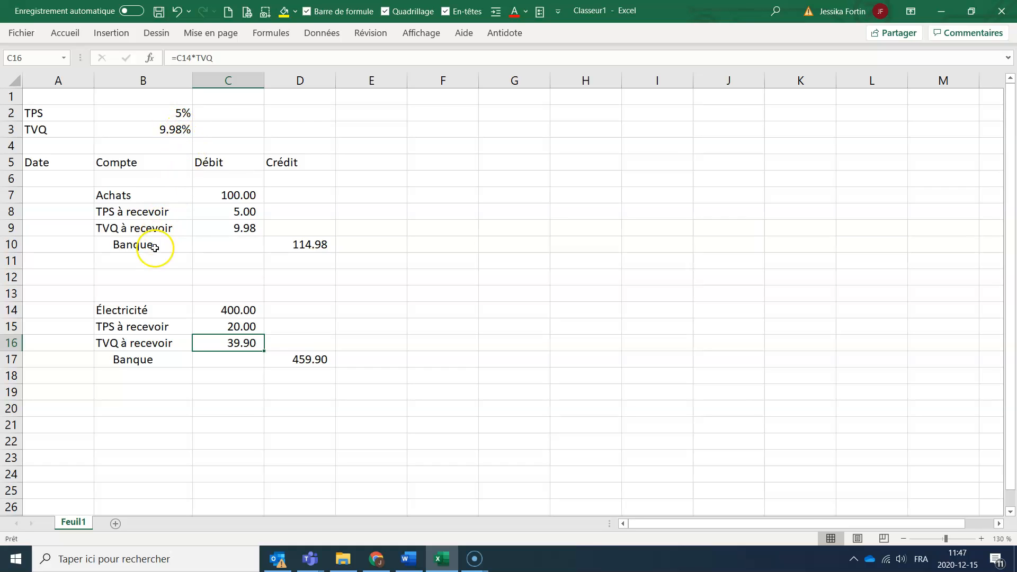
# Replace the credit account in B17 with Fournisseurs.
pyautogui.click(153, 361)
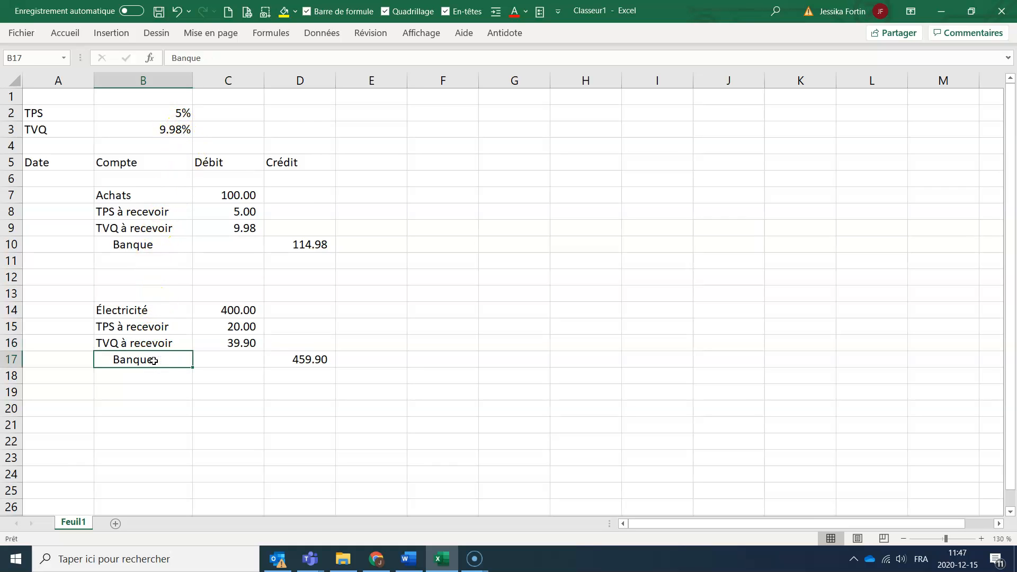
pyautogui.write('Four')
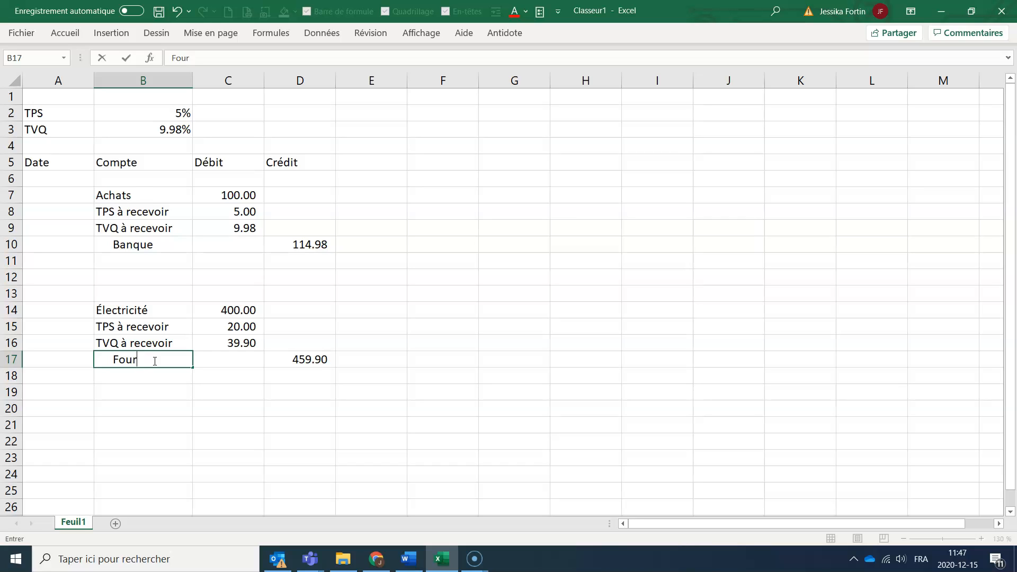
pyautogui.write('nisseurs')
pyautogui.press('Return')
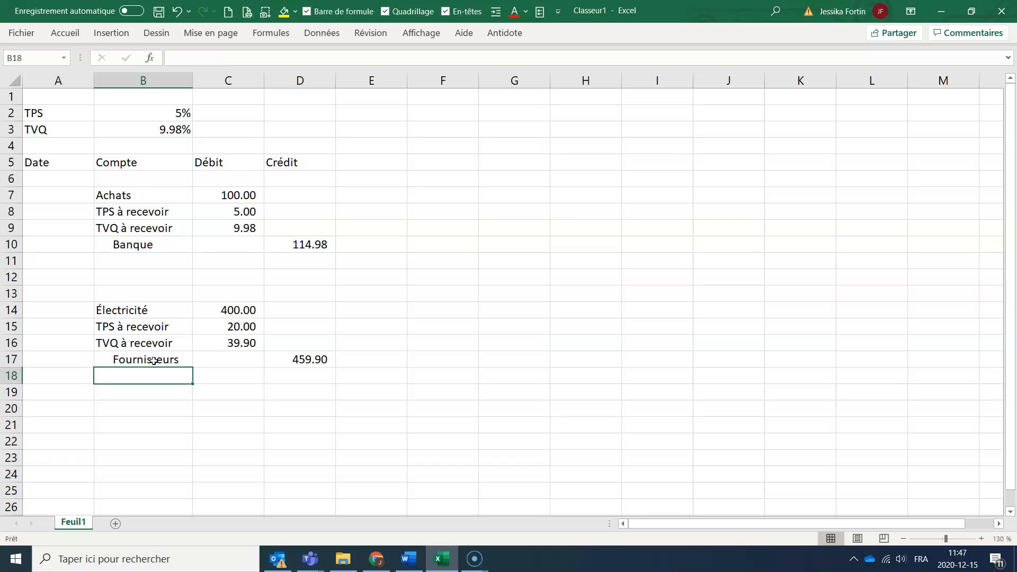
# Freeze the panes above row 6 so the tax rates and column headings stay on screen, and check by scrolling.
pyautogui.scroll(-5, 155, 452)
pyautogui.scroll(-5, 156, 451)
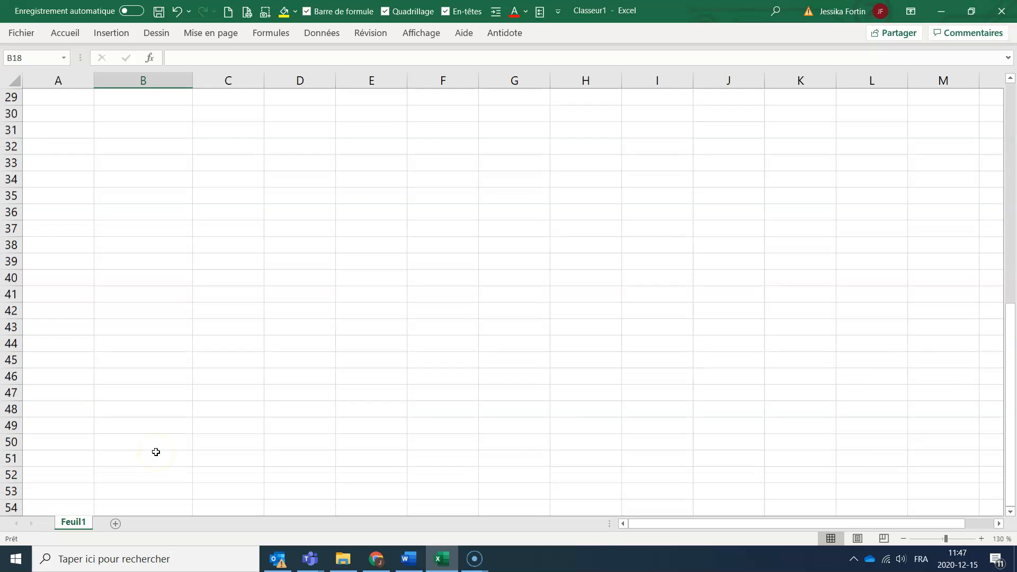
pyautogui.scroll(9, 155, 452)
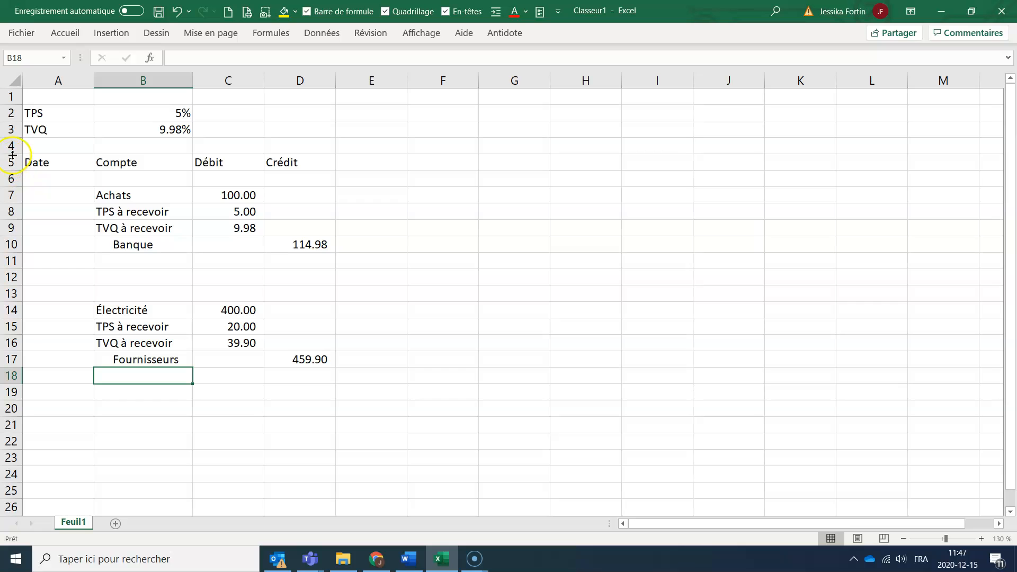
pyautogui.moveTo(10, 103); pyautogui.dragTo(10, 159)
pyautogui.click(12, 178)
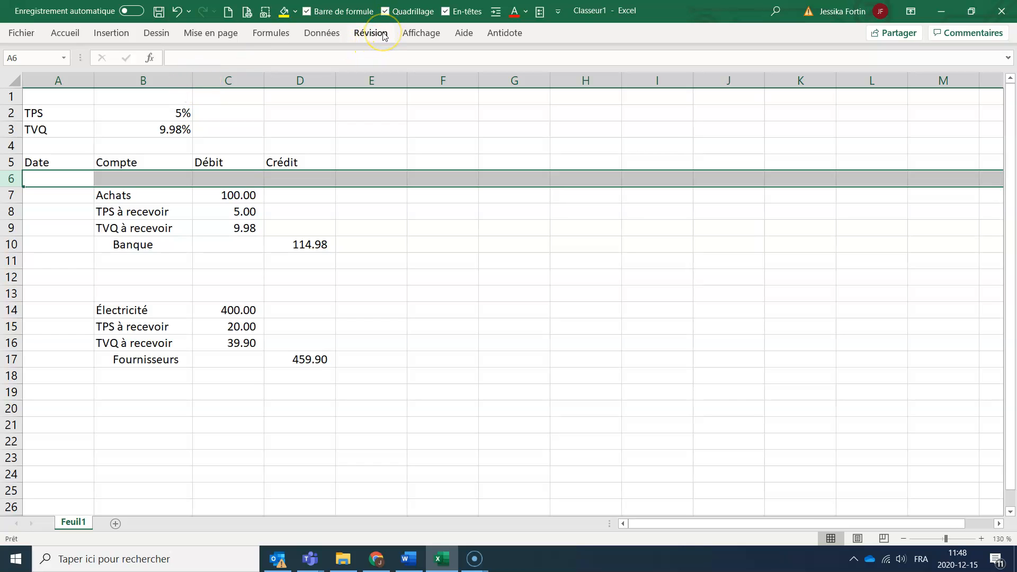
pyautogui.click(401, 34)
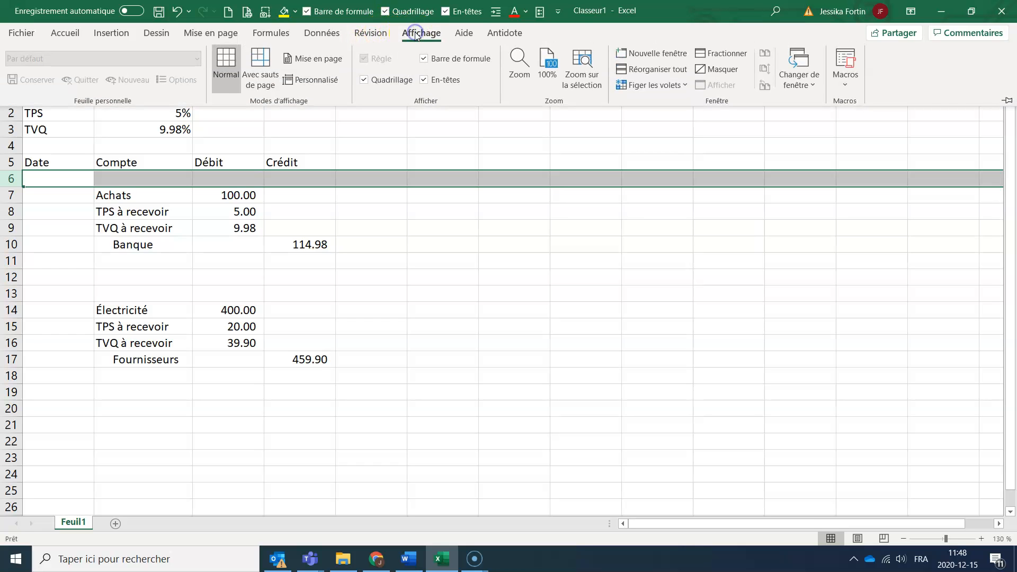
pyautogui.click(645, 90)
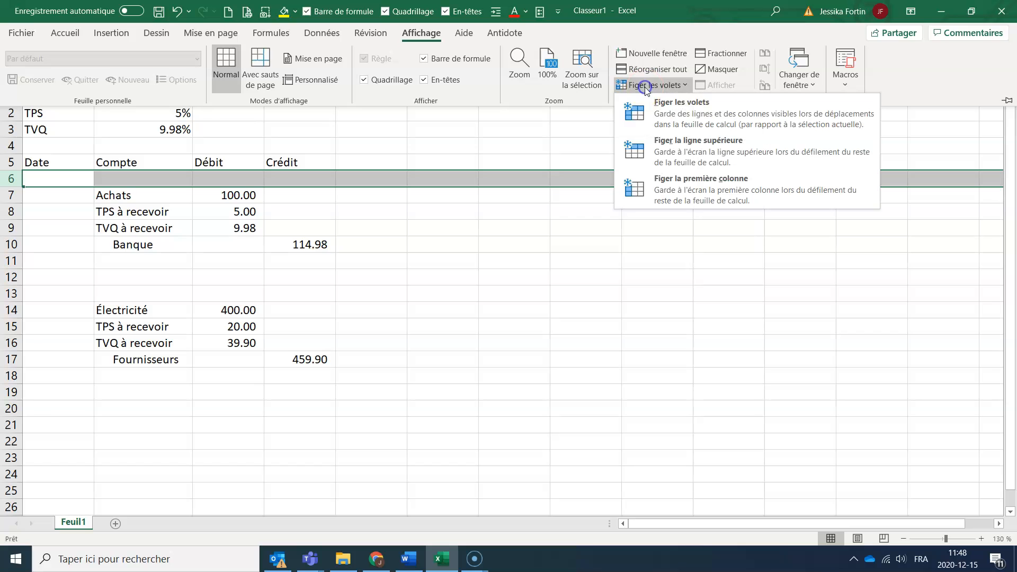
pyautogui.click(708, 103)
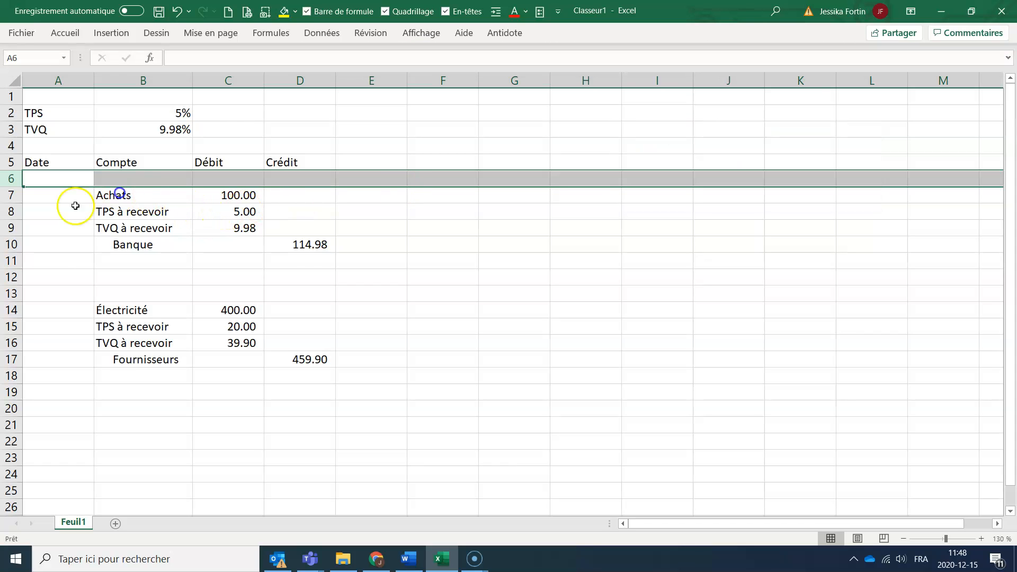
pyautogui.click(46, 260)
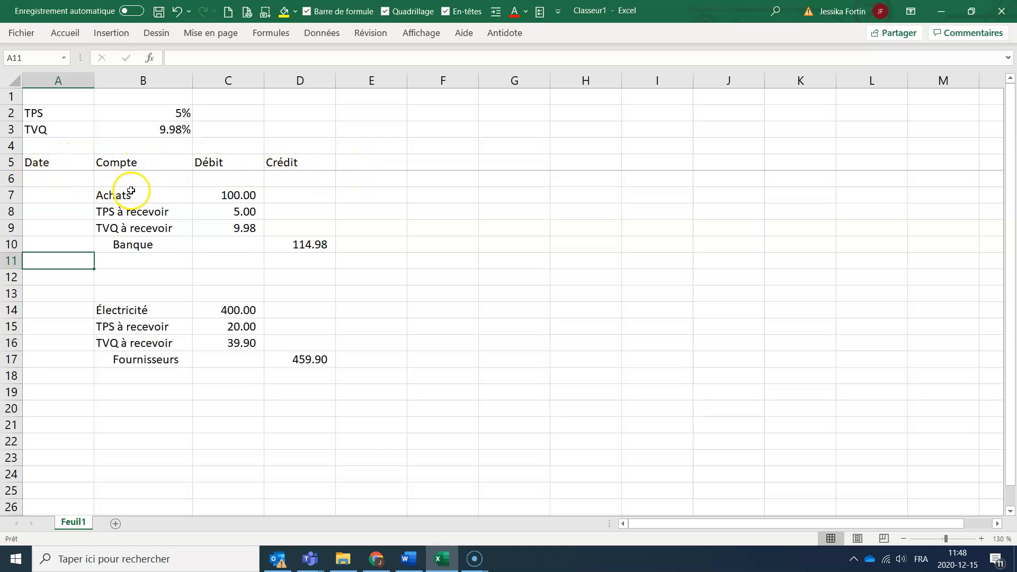
pyautogui.scroll(-13, 126, 219)
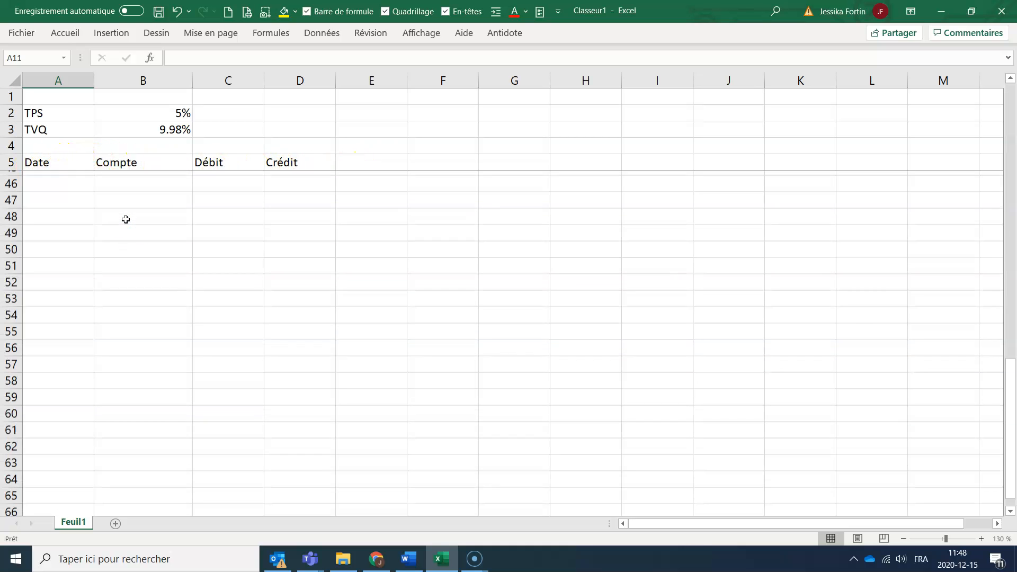
pyautogui.scroll(13, 126, 220)
pyautogui.click(125, 219)
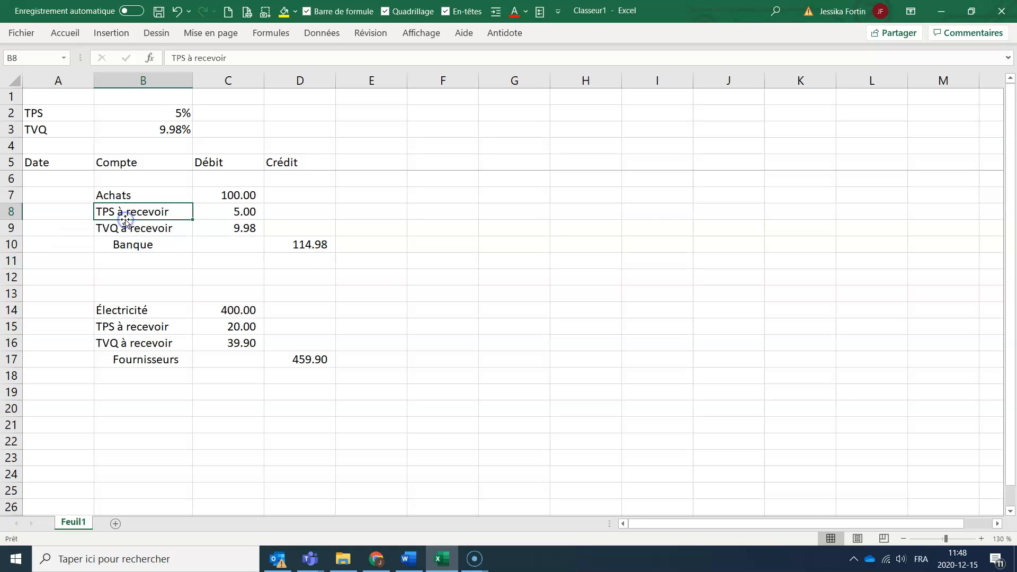
# Total the debits above the Débit heading in C4 with the formula =SOMME(C6:C287).
pyautogui.moveTo(229, 146)
pyautogui.mouseDown()
pyautogui.moveTo(283, 146)
pyautogui.moveTo(223, 138)
pyautogui.mouseUp()
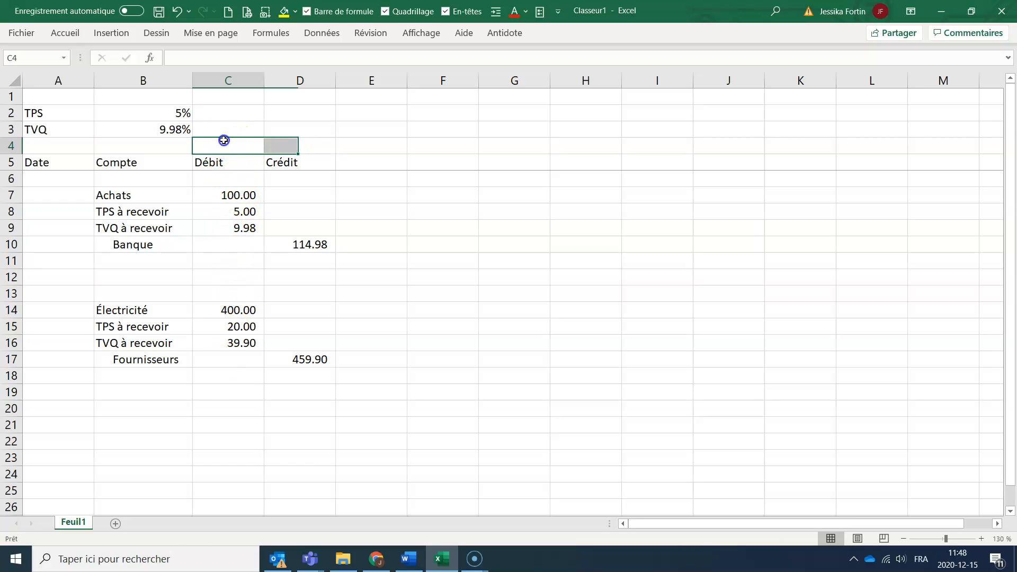
pyautogui.write('=somme')
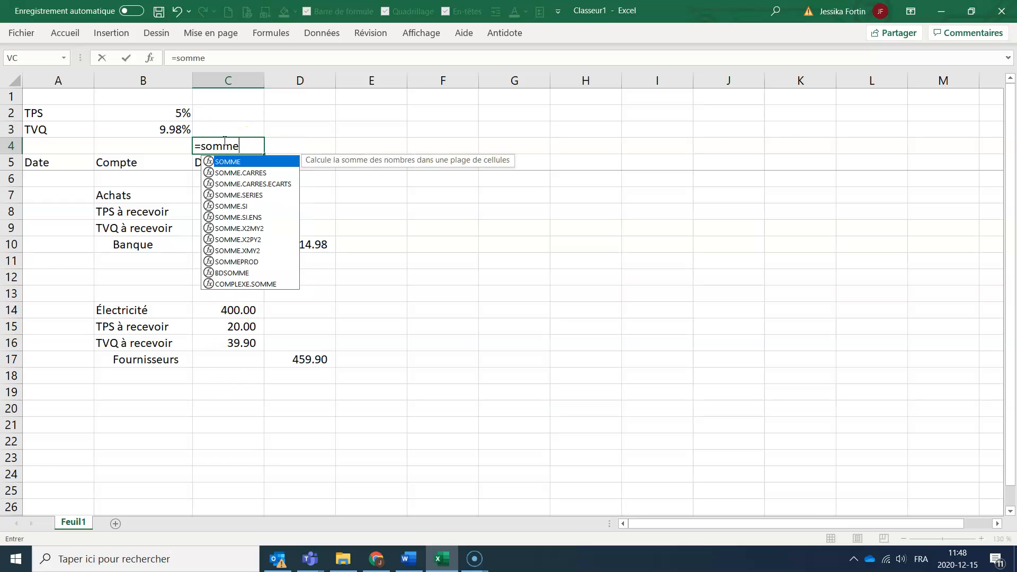
pyautogui.write('(')
pyautogui.moveTo(225, 178); pyautogui.dragTo(220, 565)
pyautogui.press('Return')
pyautogui.scroll(20, 245, 288)
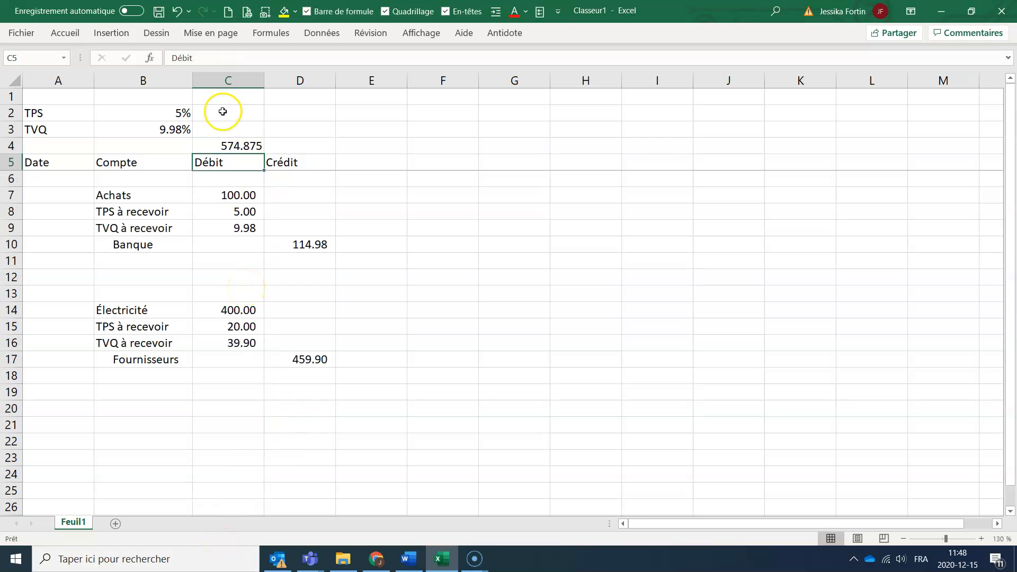
# Review the range summed in C4 and fill its formula across to D4 to total the credits.
pyautogui.doubleClick(212, 146)
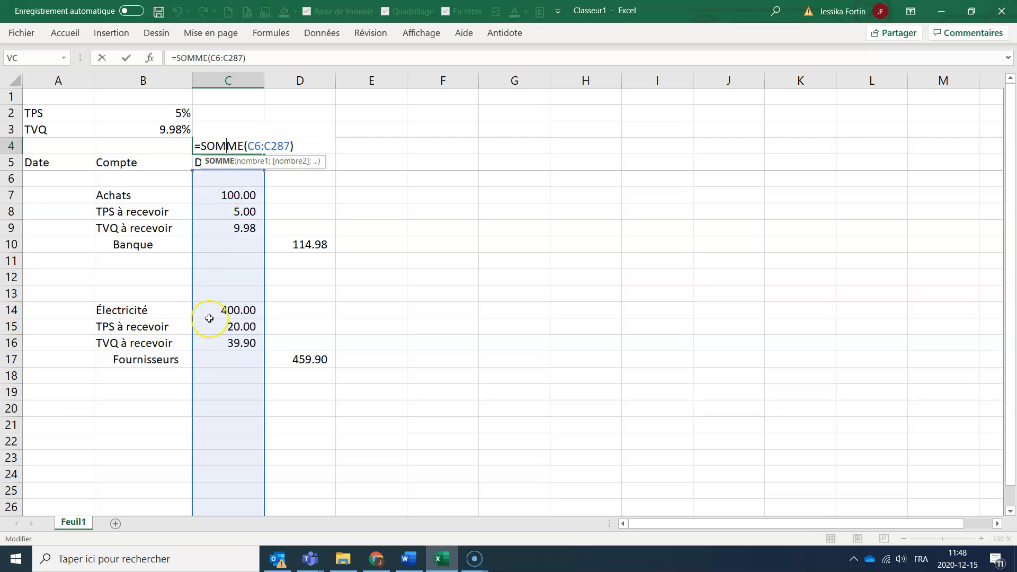
pyautogui.press('Return')
pyautogui.click(247, 142)
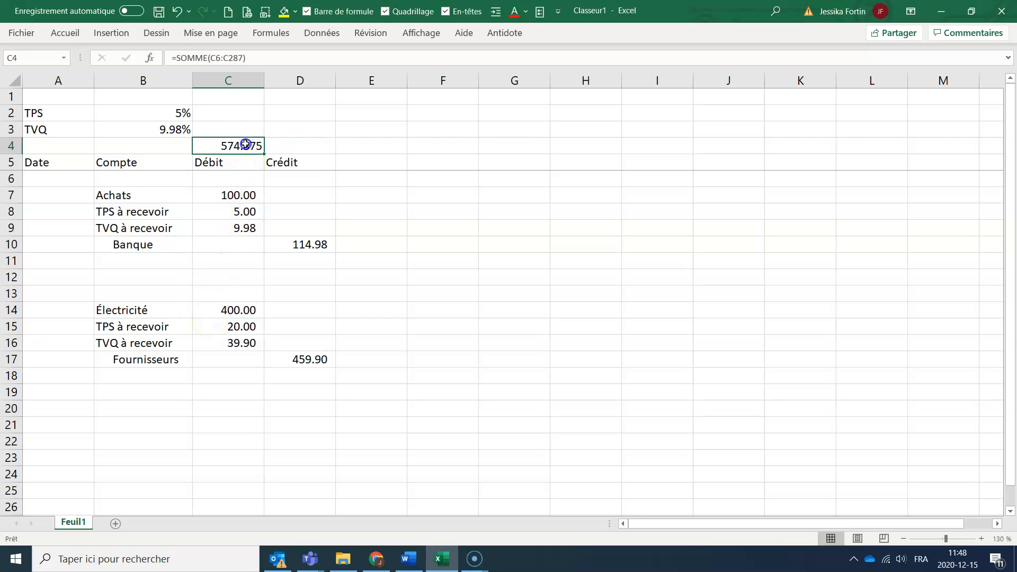
pyautogui.moveTo(267, 153); pyautogui.dragTo(304, 150)
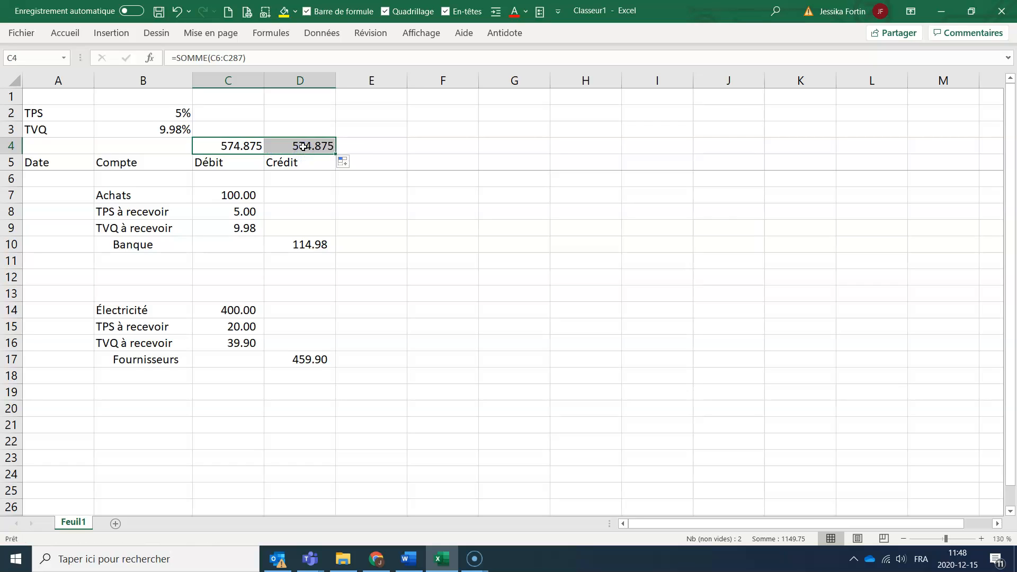
pyautogui.click(302, 147)
# Apply the thousands-separator format to the totals in C4:D4 and reduce their font size by three steps.
pyautogui.moveTo(227, 142); pyautogui.dragTo(273, 140)
pyautogui.click(68, 33)
pyautogui.click(382, 79)
pyautogui.click(205, 59)
pyautogui.click(204, 58)
pyautogui.click(205, 58)
# Clear the conditional formatting rules from the entire sheet.
pyautogui.click(370, 151)
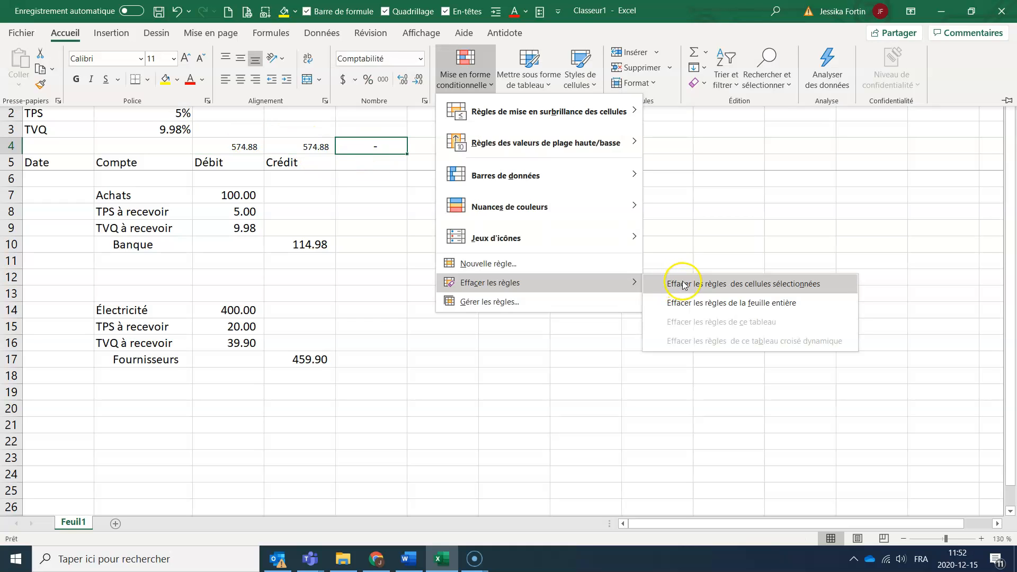
pyautogui.click(692, 304)
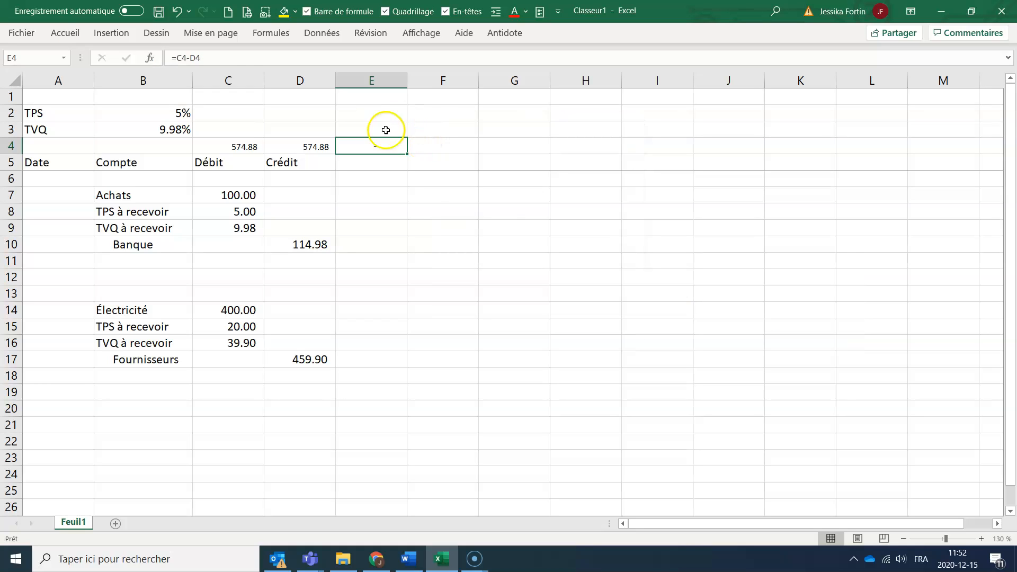
# Calculate the difference between total debits and total credits in E4 with the formula =C4-D4.
pyautogui.click(217, 144)
pyautogui.click(304, 142)
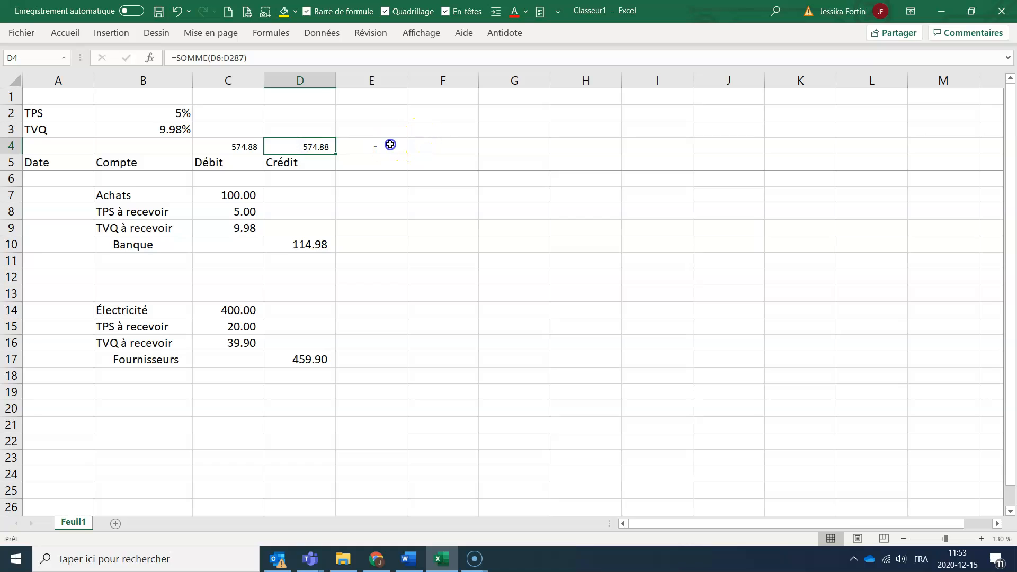
pyautogui.click(390, 145)
pyautogui.write('=')
pyautogui.press('Left')
pyautogui.press('Left')
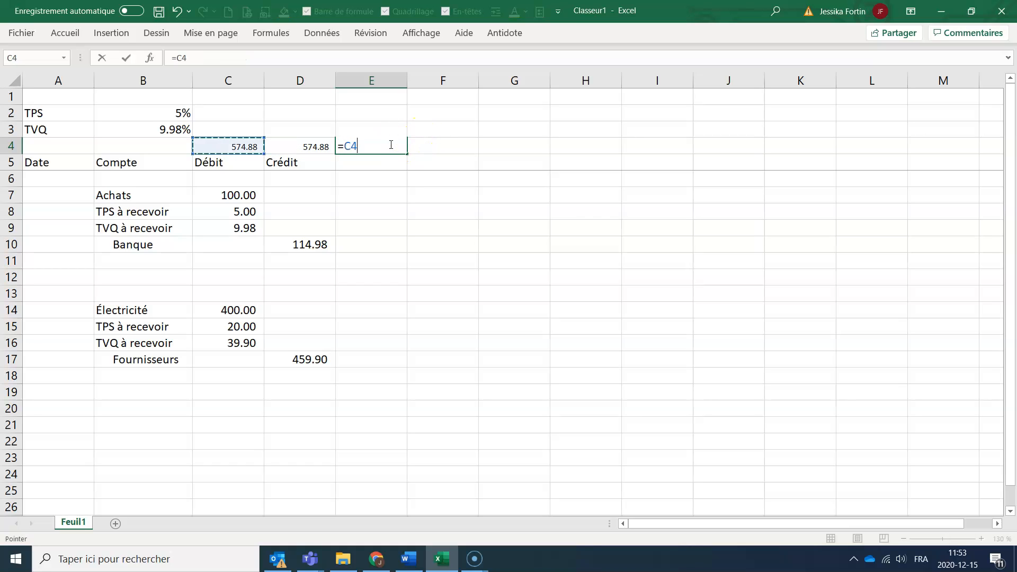
pyautogui.write('-')
pyautogui.press('Left')
pyautogui.press('Return')
# Start a new conditional formatting rule for E4 that applies only to cell values different from (différente de) 0.
pyautogui.click(391, 145)
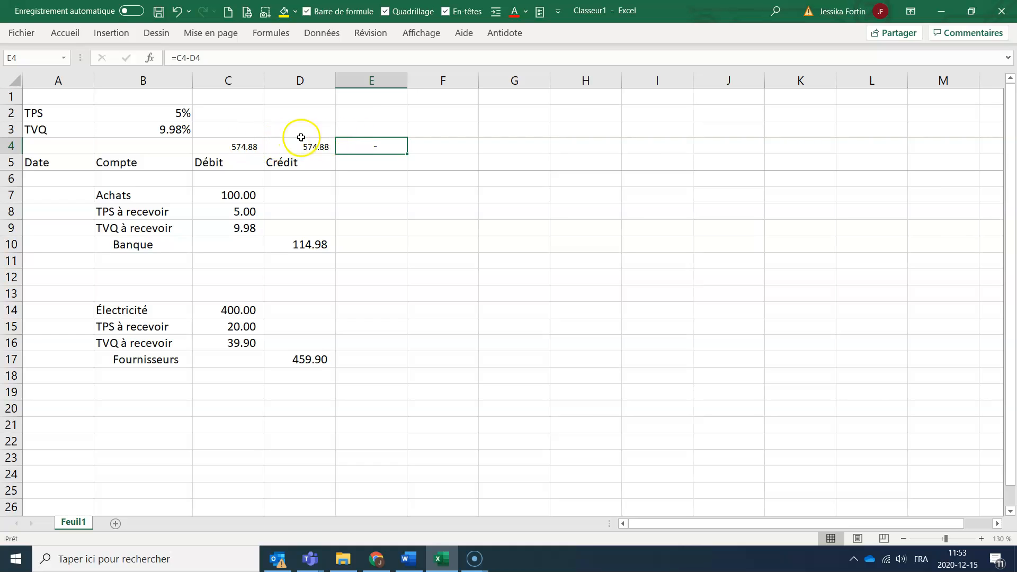
pyautogui.click(65, 33)
pyautogui.click(464, 86)
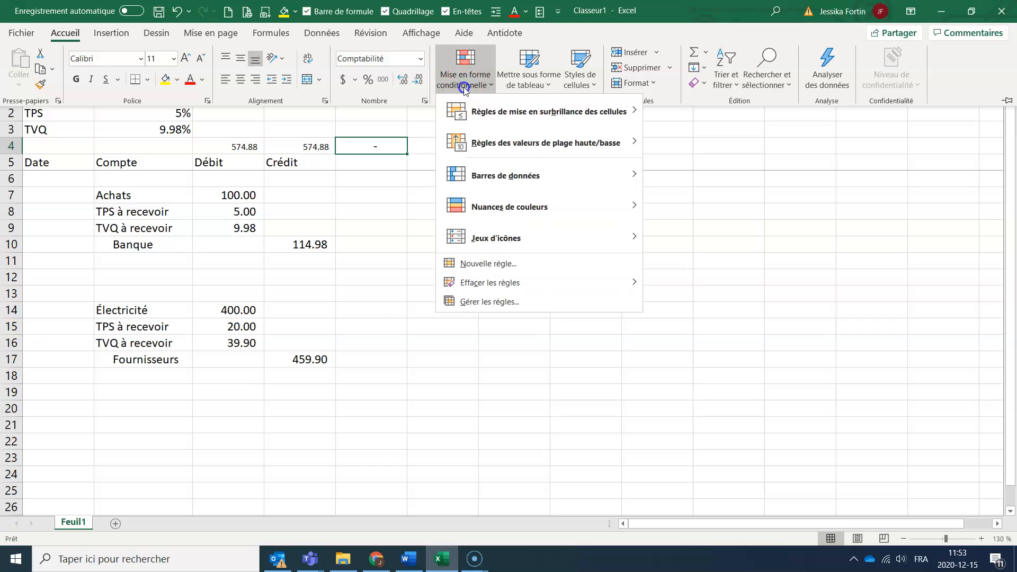
pyautogui.click(506, 263)
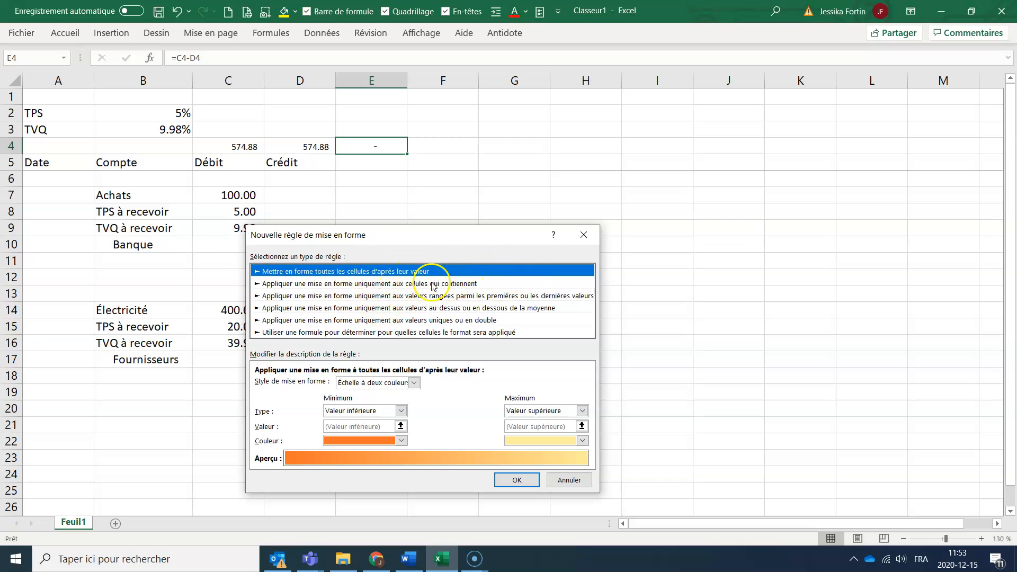
pyautogui.click(406, 285)
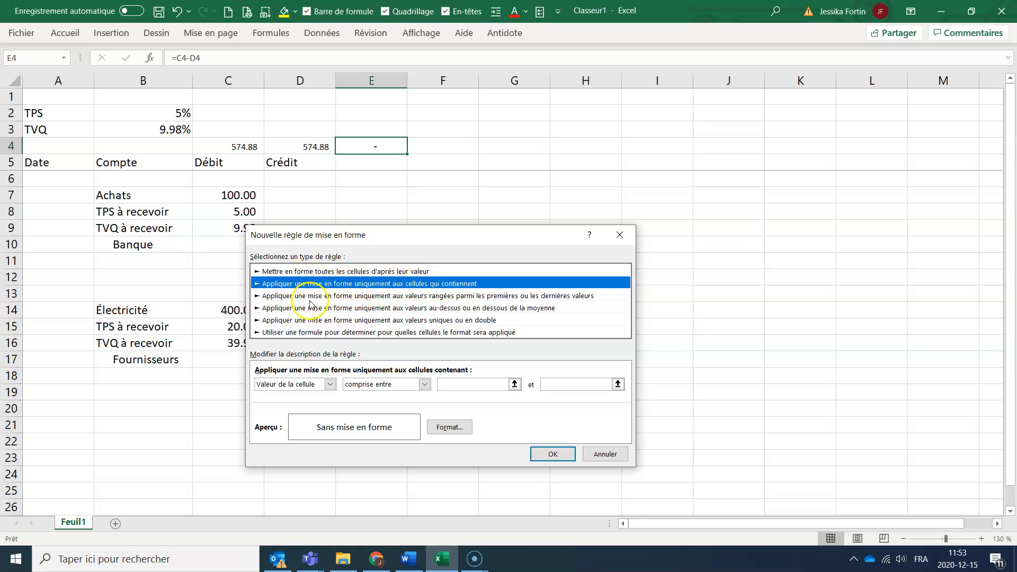
pyautogui.click(352, 384)
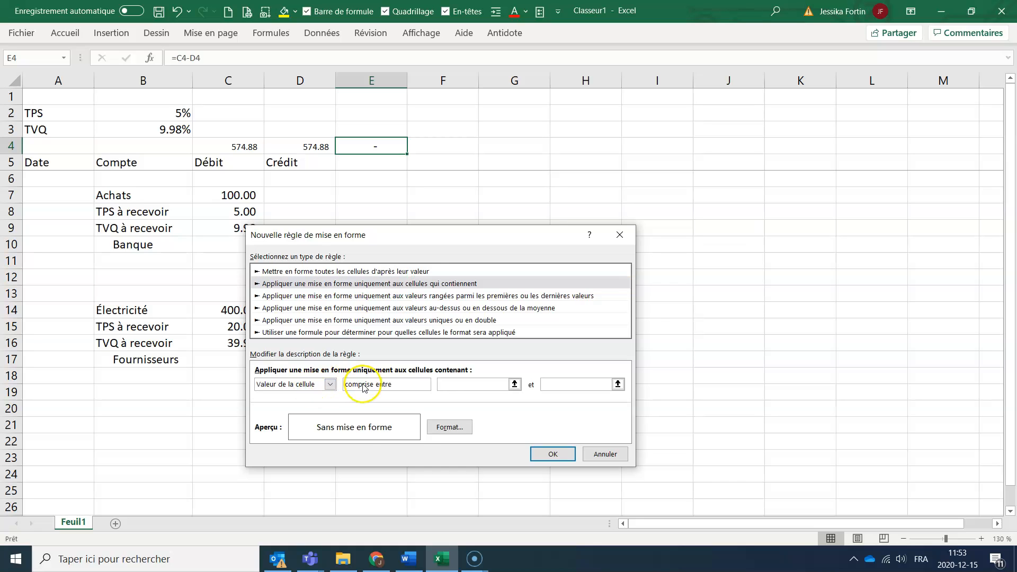
pyautogui.click(365, 423)
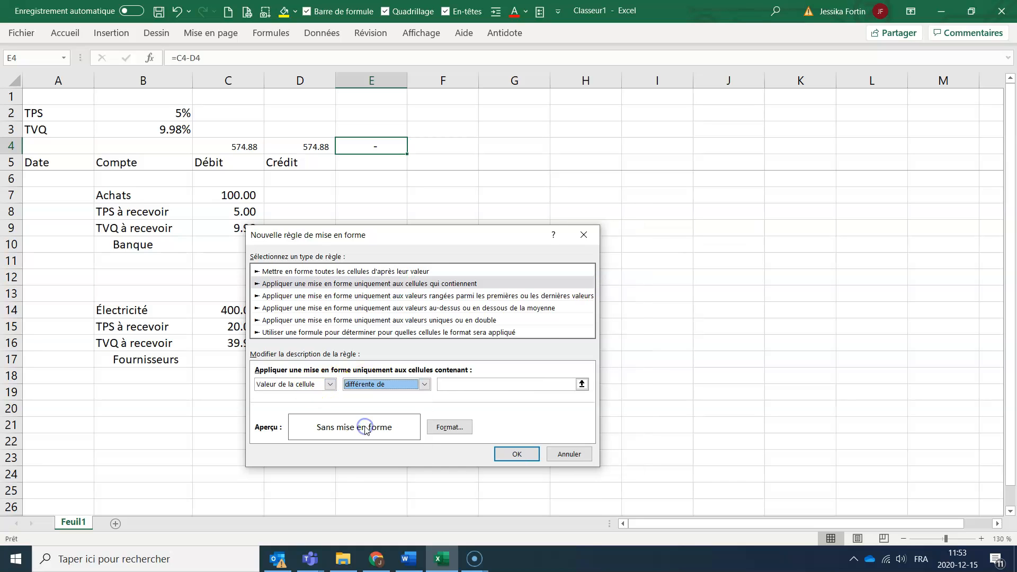
pyautogui.click(487, 376)
pyautogui.click(487, 385)
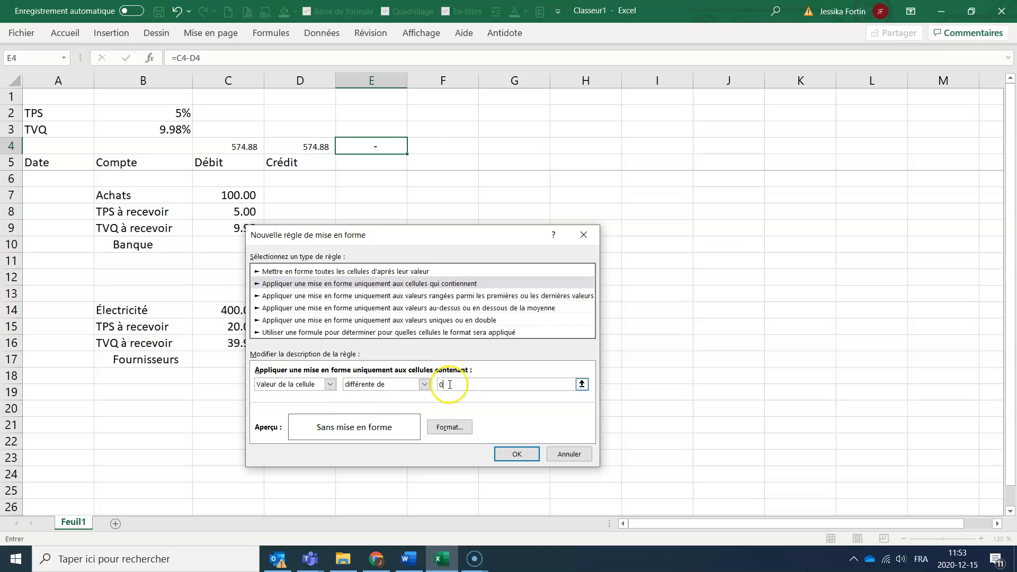
# Give the rule's format a bright red background fill and apply the rule to E4.
pyautogui.click(450, 427)
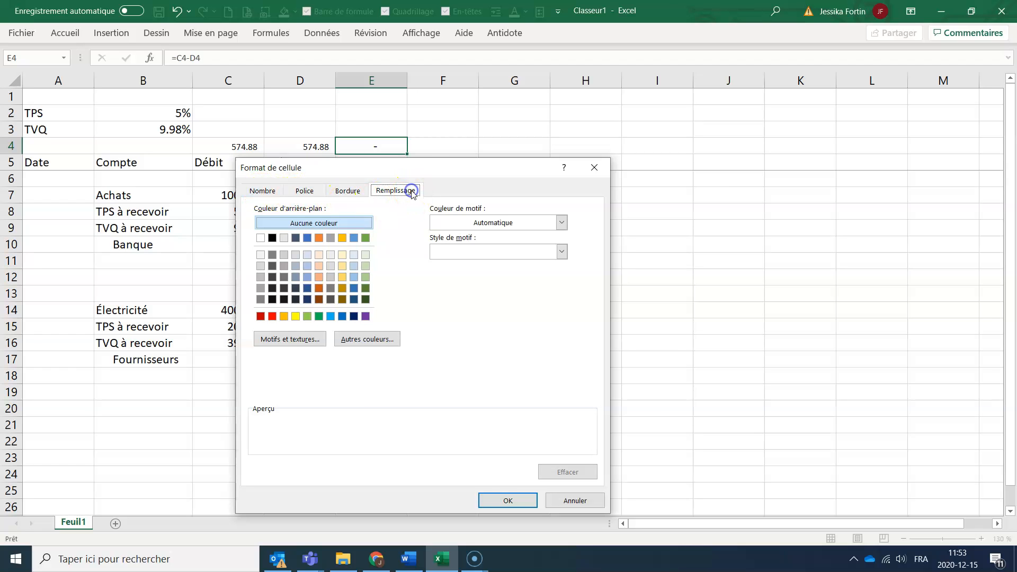
pyautogui.click(272, 316)
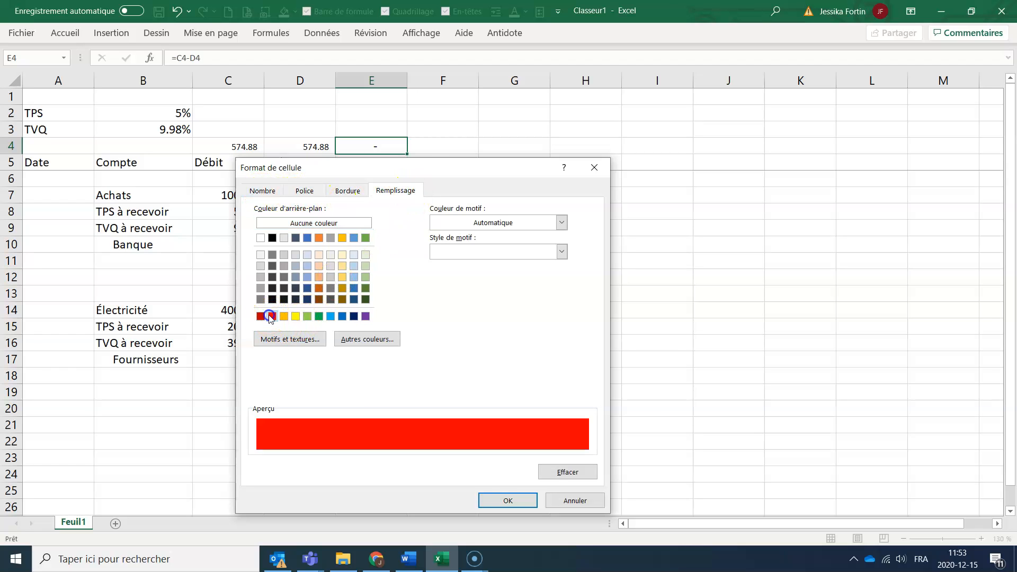
pyautogui.click(487, 511)
pyautogui.click(514, 450)
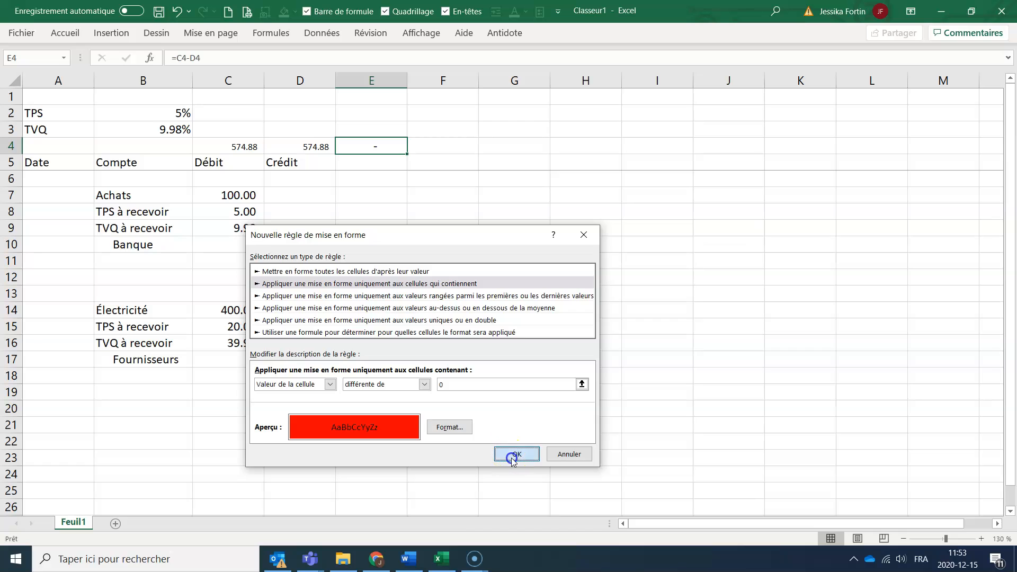
# Review the debit and credit totals in C4 and D4 and the cells referenced by the formula in E4.
pyautogui.click(249, 146)
pyautogui.click(311, 147)
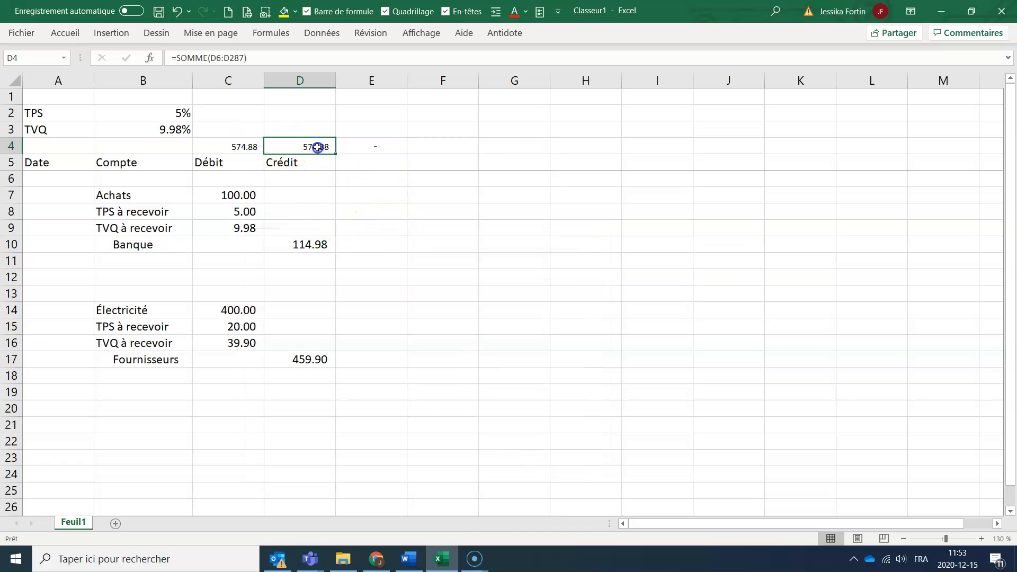
pyautogui.doubleClick(382, 149)
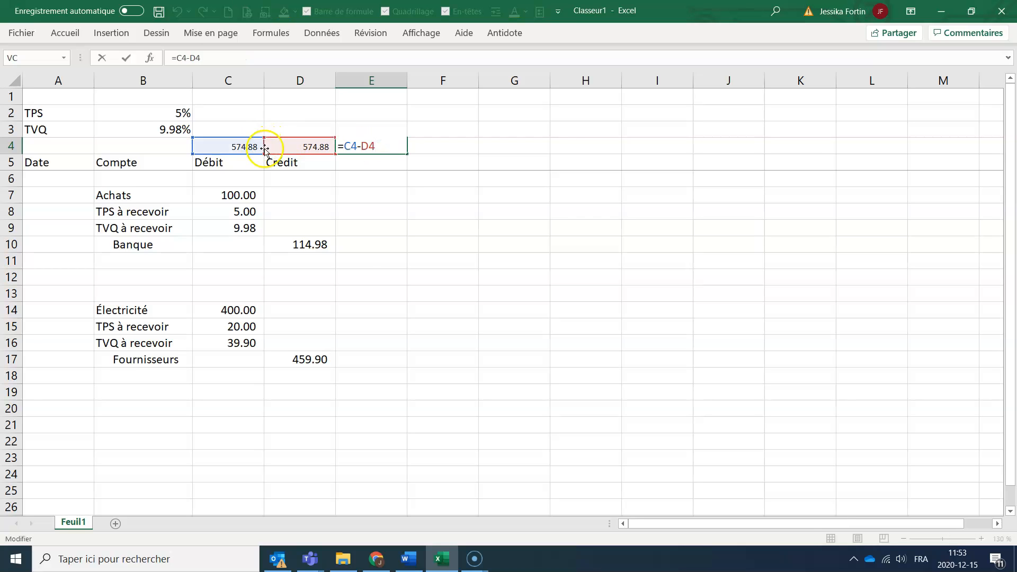
pyautogui.press('Return')
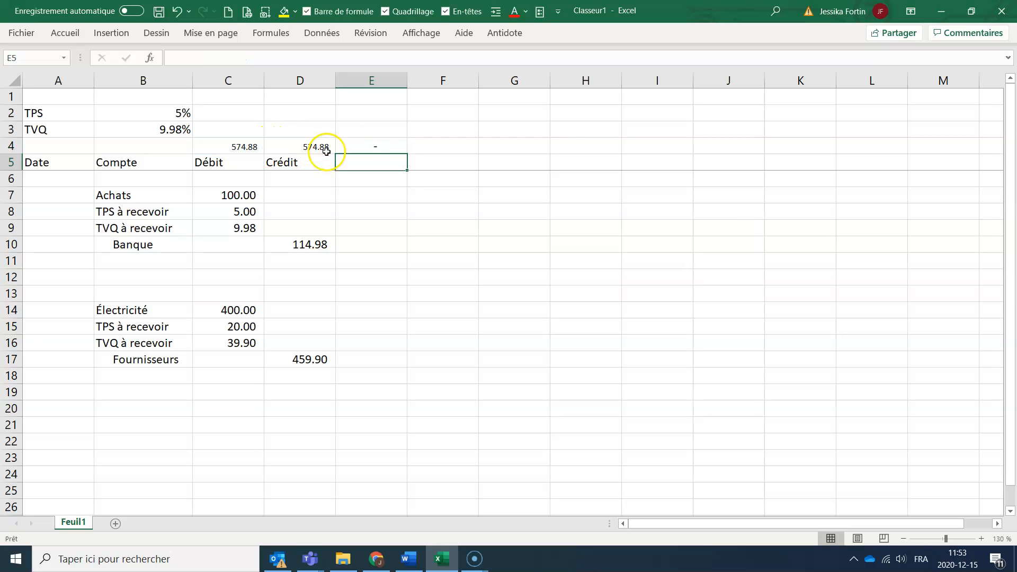
# Change the Banque credit in D10 to 114 to test the balance check, and inspect D4 and E4.
pyautogui.click(307, 243)
pyautogui.write('114')
pyautogui.press('Return')
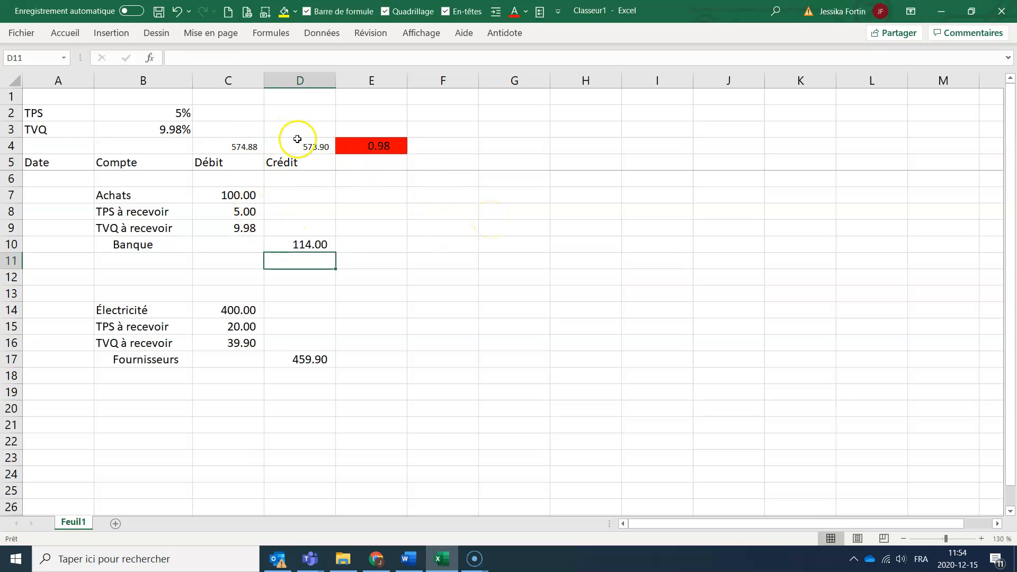
pyautogui.click(297, 139)
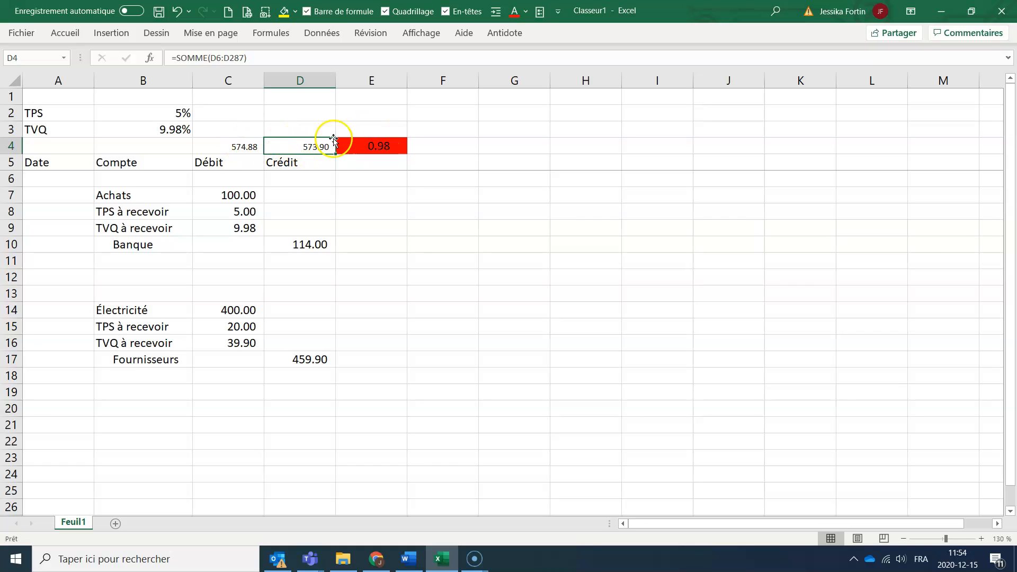
pyautogui.click(381, 147)
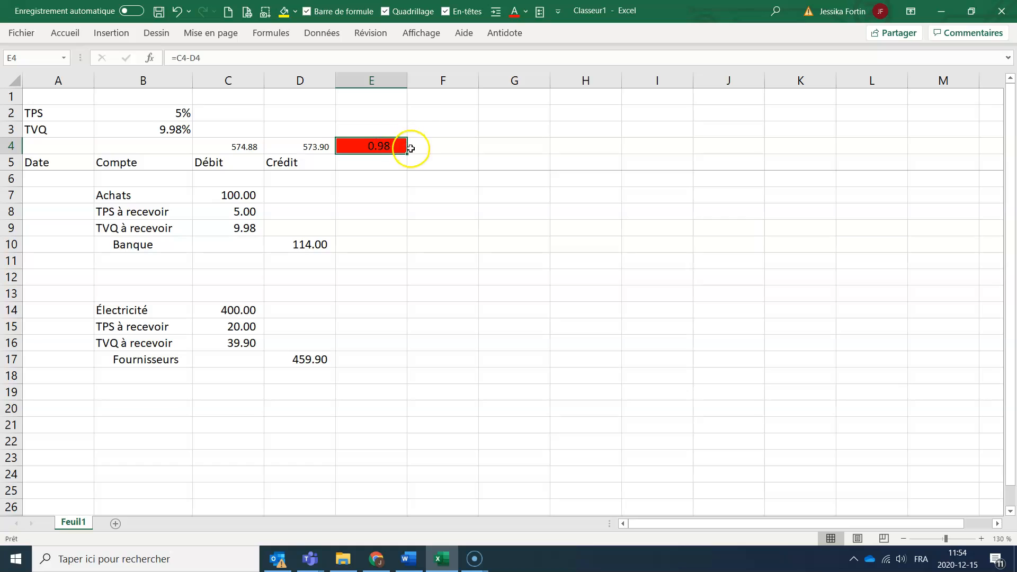